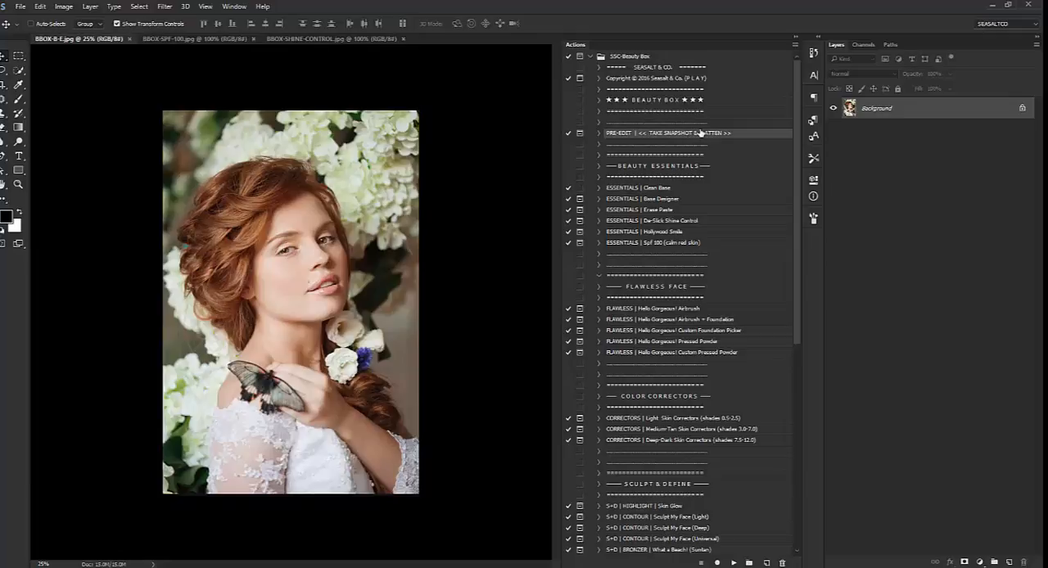
Run the PRE-EDIT | TAKE SNAPSHOT & FLATTEN action on the portrait and accept its message
left_click(734, 563)
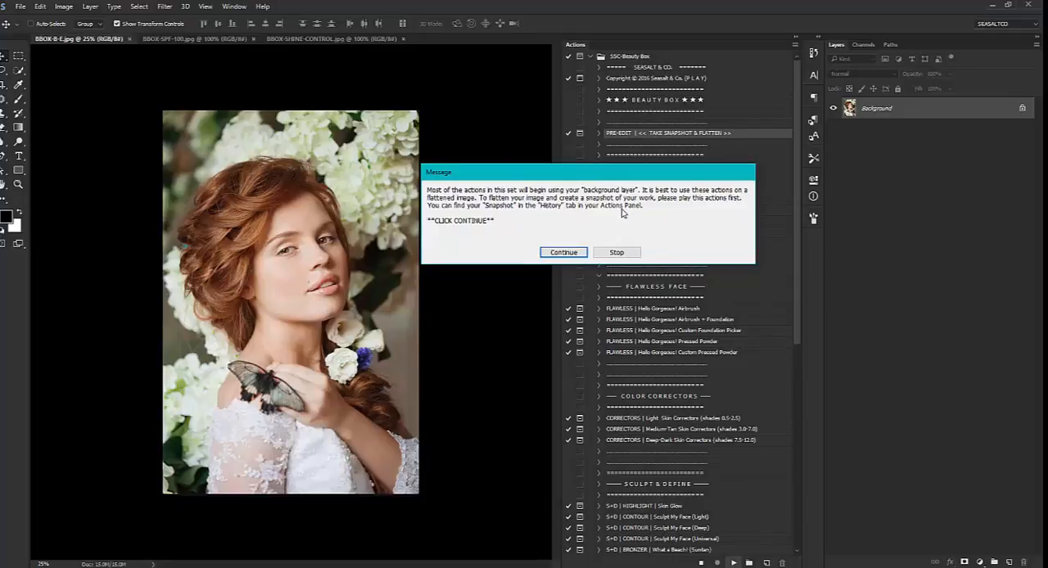
left_click(567, 253)
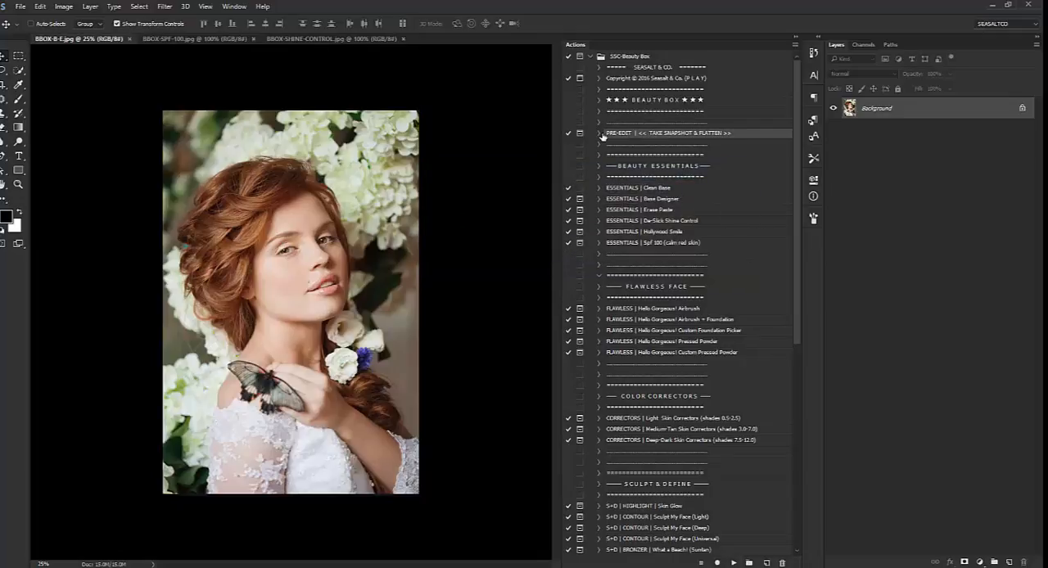
left_click(599, 133)
left_click(599, 133)
Make Snapshot 1 the history brush source and return the photo to its original BBOX-B-E.jpg history state
left_click(813, 54)
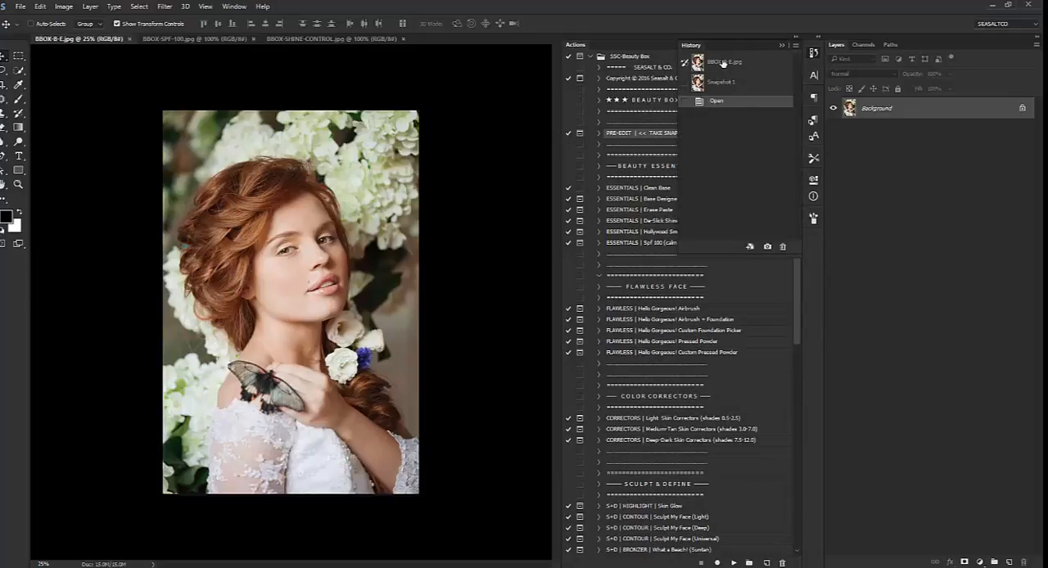
left_click(723, 63)
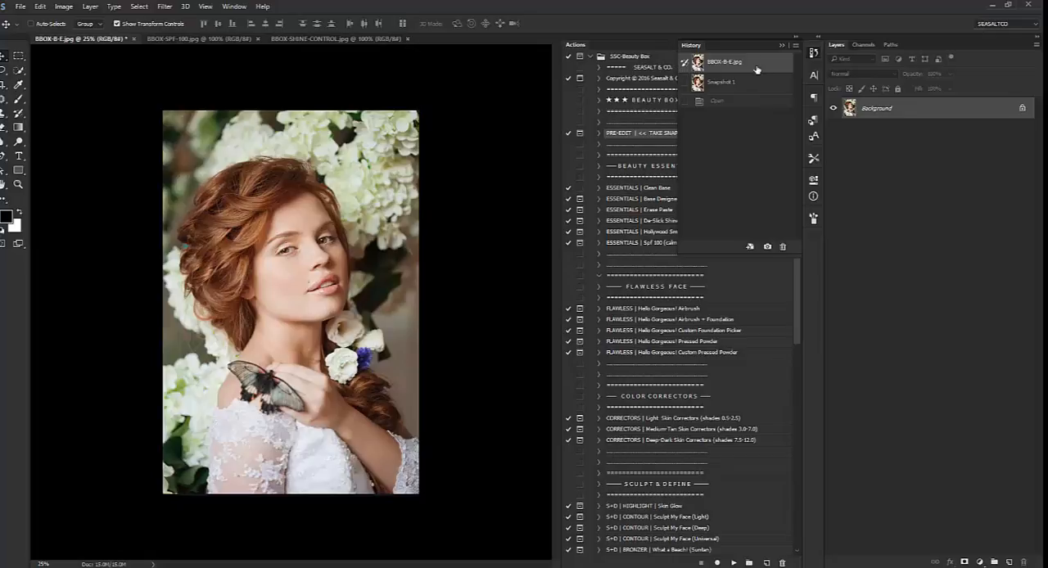
left_click(731, 83)
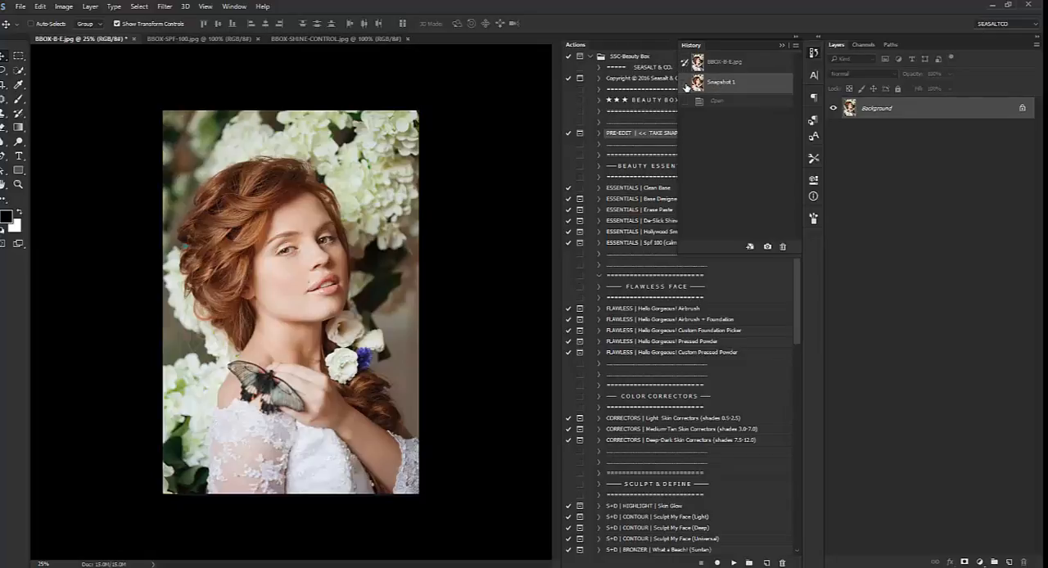
left_click(687, 83)
left_click(712, 63)
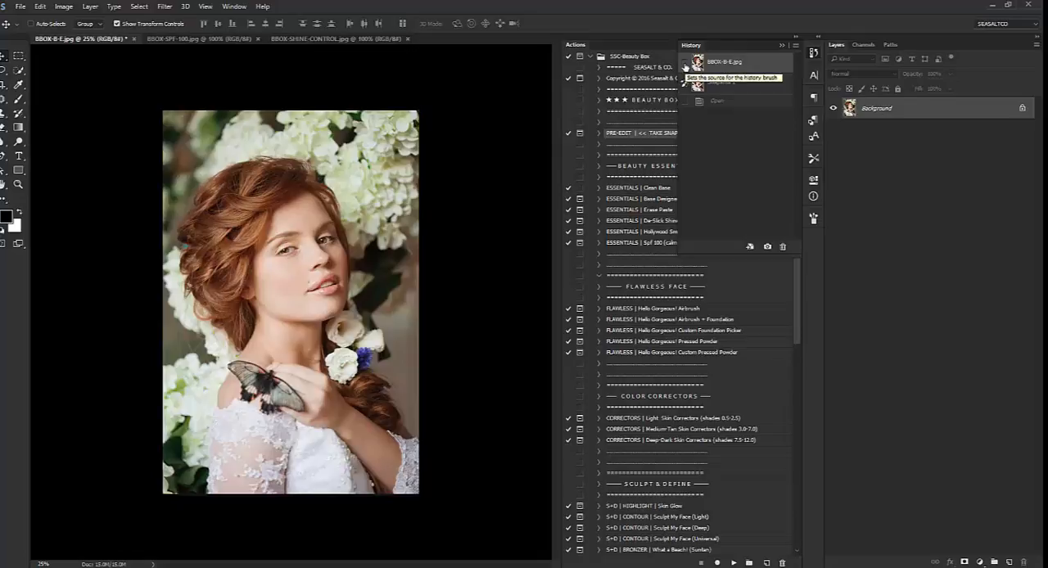
left_click(782, 46)
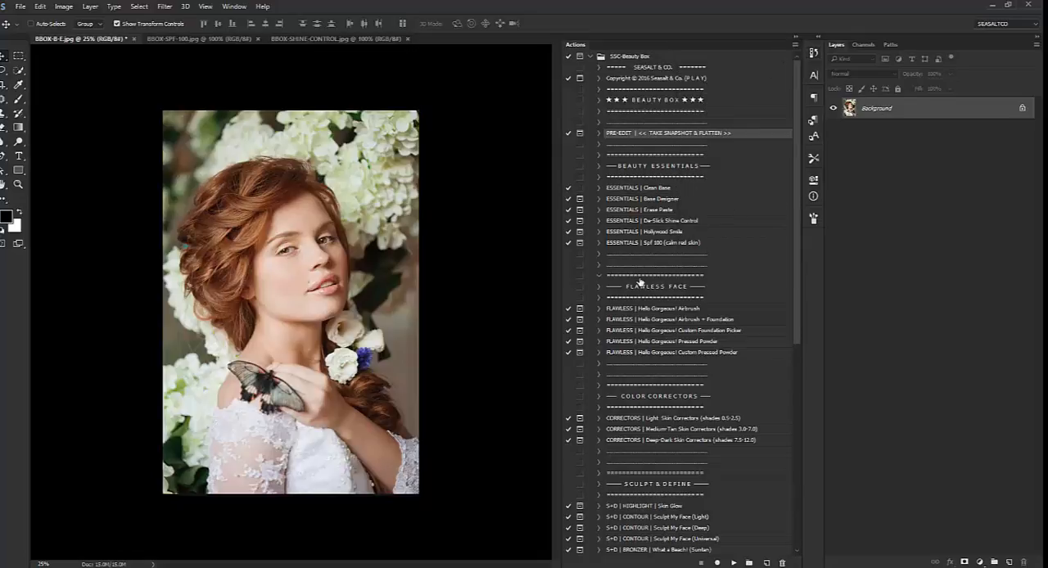
Run the ESSENTIALS | Clean Base action and compare the photo with and without its effect
scroll(634, 254, "down", 2)
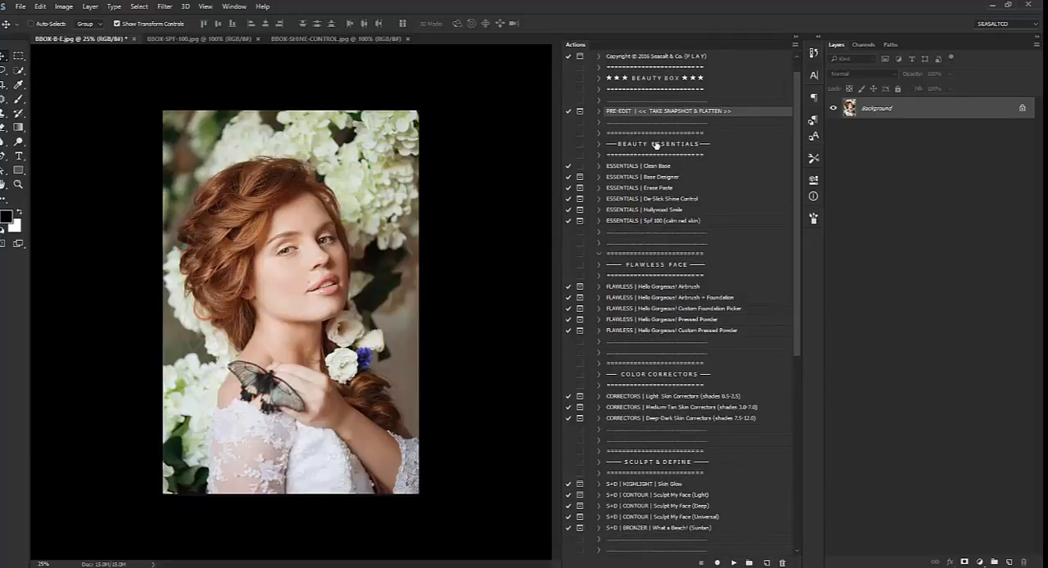
left_click(708, 168)
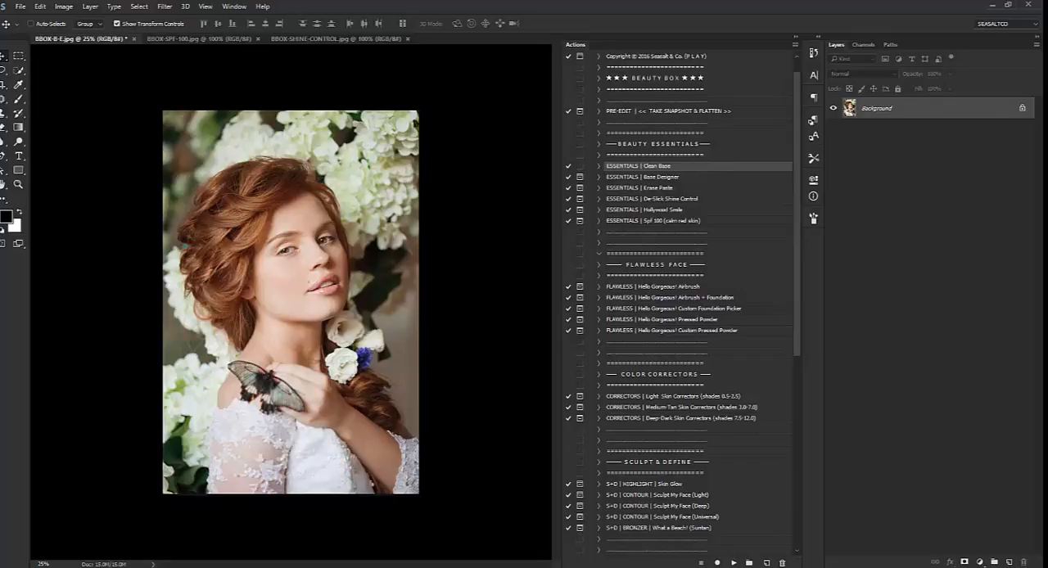
left_click(734, 563)
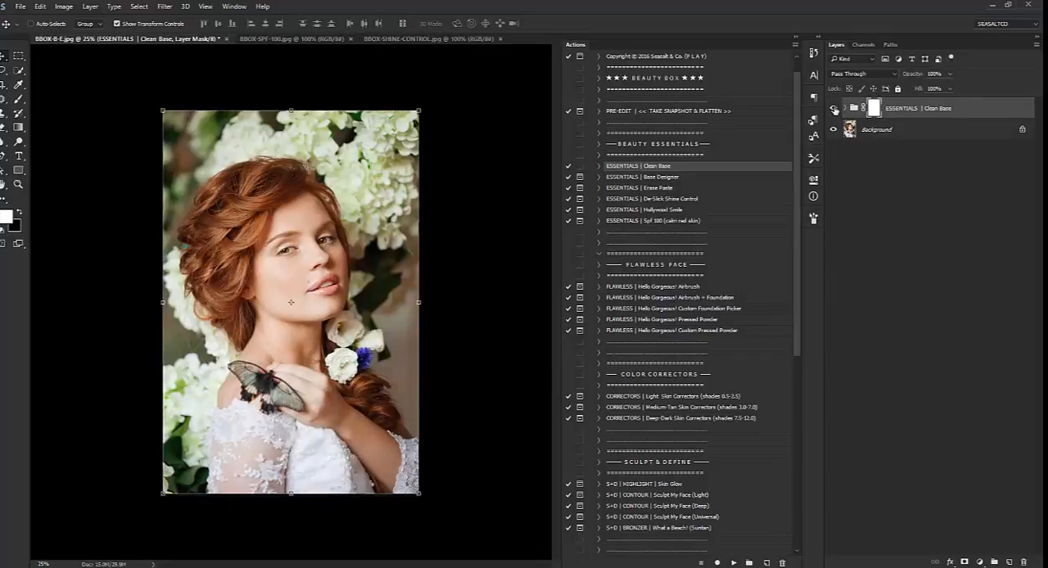
left_click(834, 109)
left_click(835, 109)
Look through the Clean Base group's Highlights/Shadows, Tad of Color, Histogram Bump and Add Depth layers
left_click(846, 109)
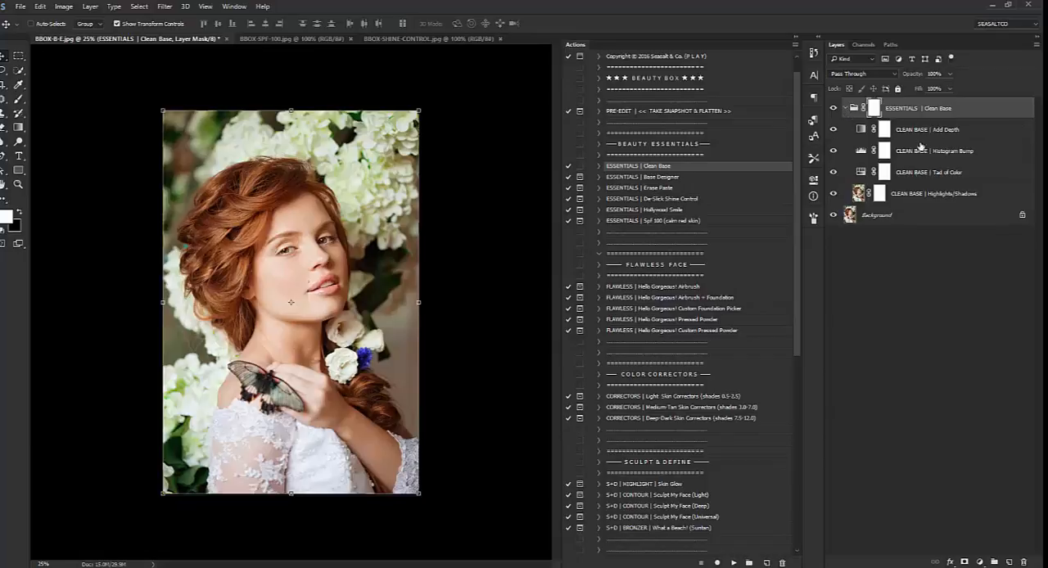
left_click(916, 193)
left_click(916, 169)
left_click(915, 152)
left_click(917, 129)
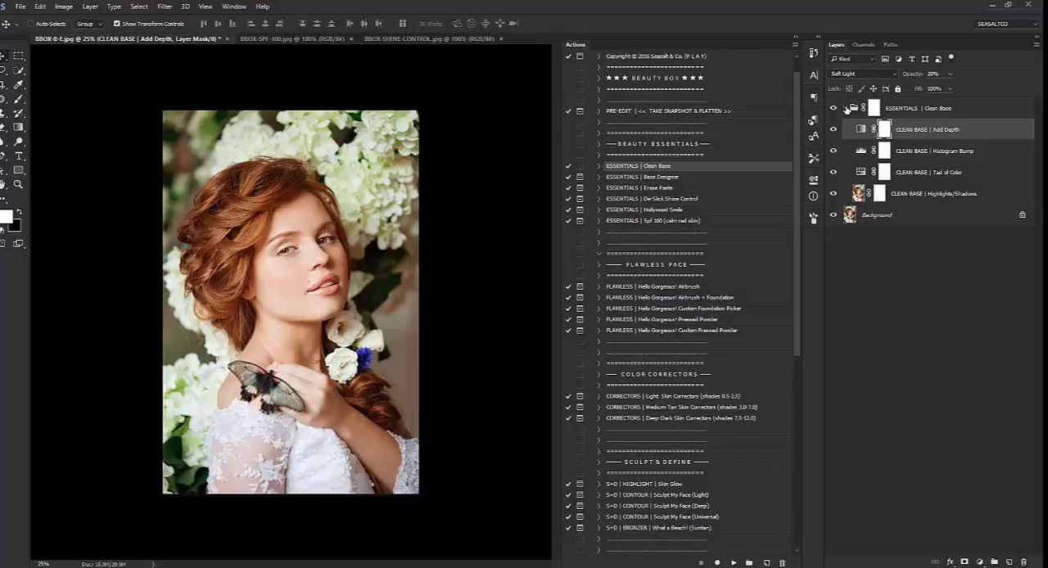
Merge the Clean Base group into the background and run the ESSENTIALS | Base Designer action, accepting its message
left_click(848, 109)
key("ctrl+shift+e")
left_click(646, 178)
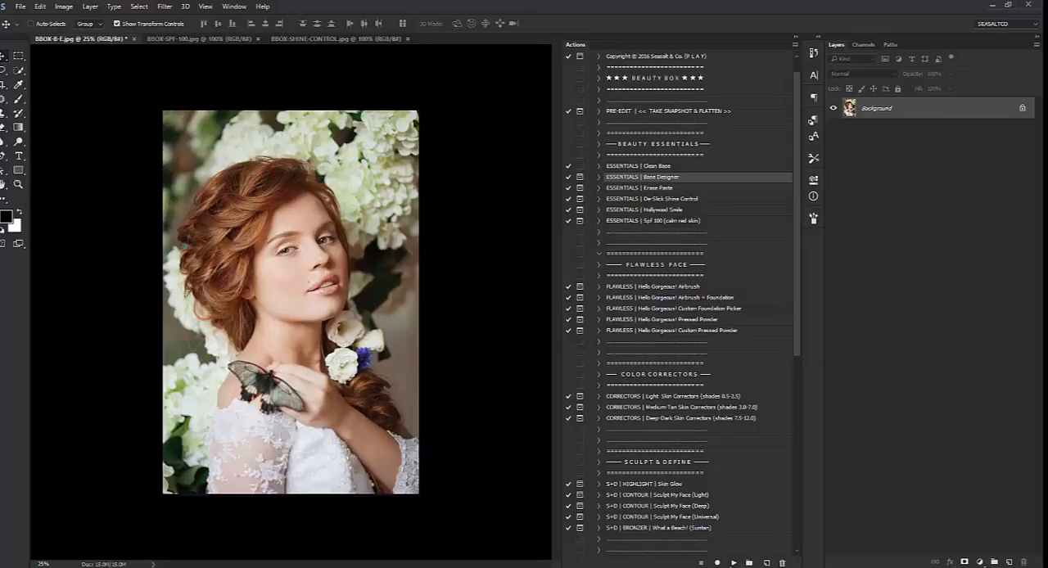
left_click(734, 563)
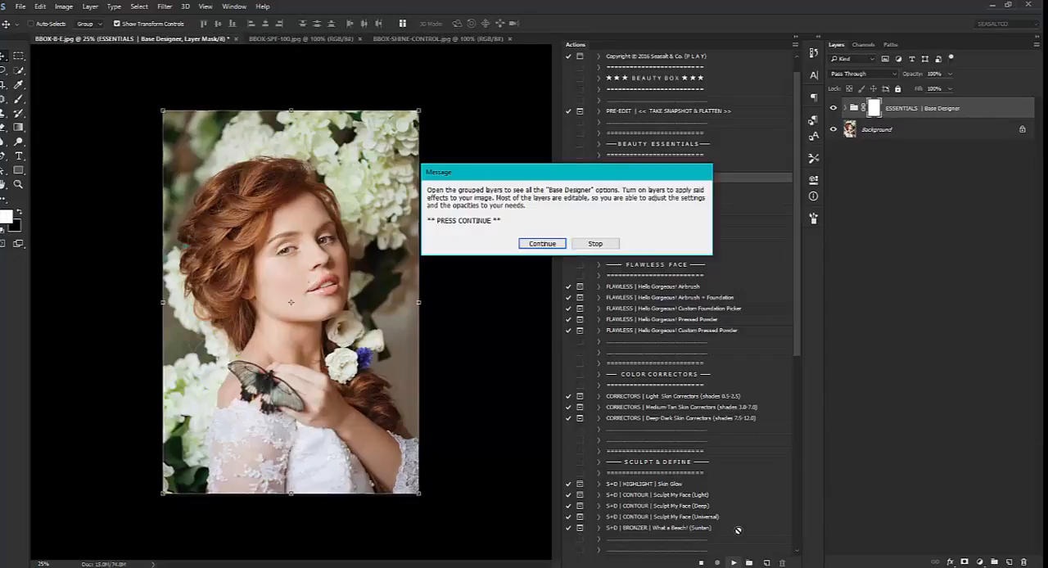
left_click(544, 245)
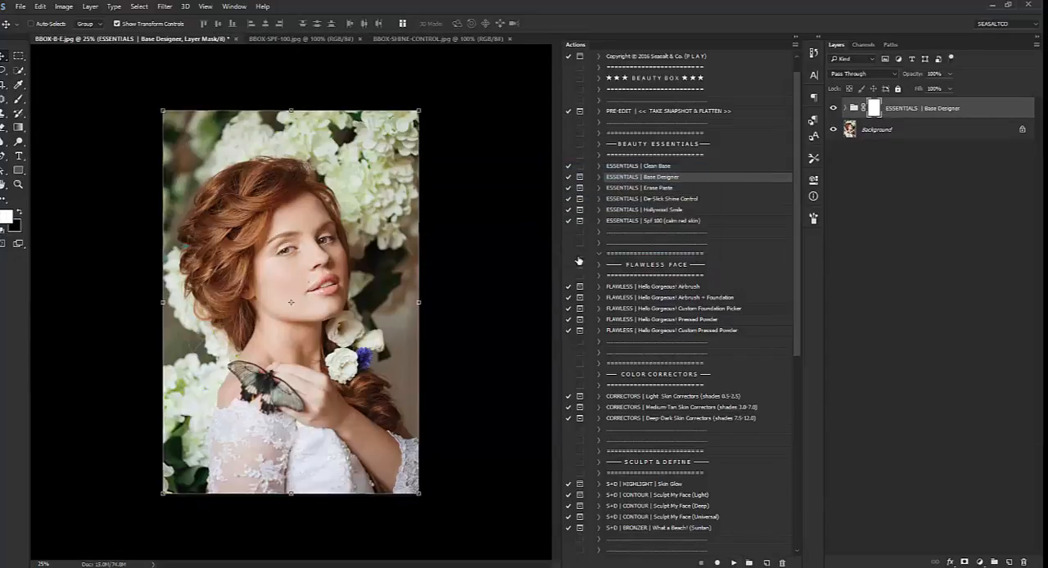
Expand the Base Designer group and collapse its Overexposure Fix and Underexposure Fix subgroups
left_click(844, 108)
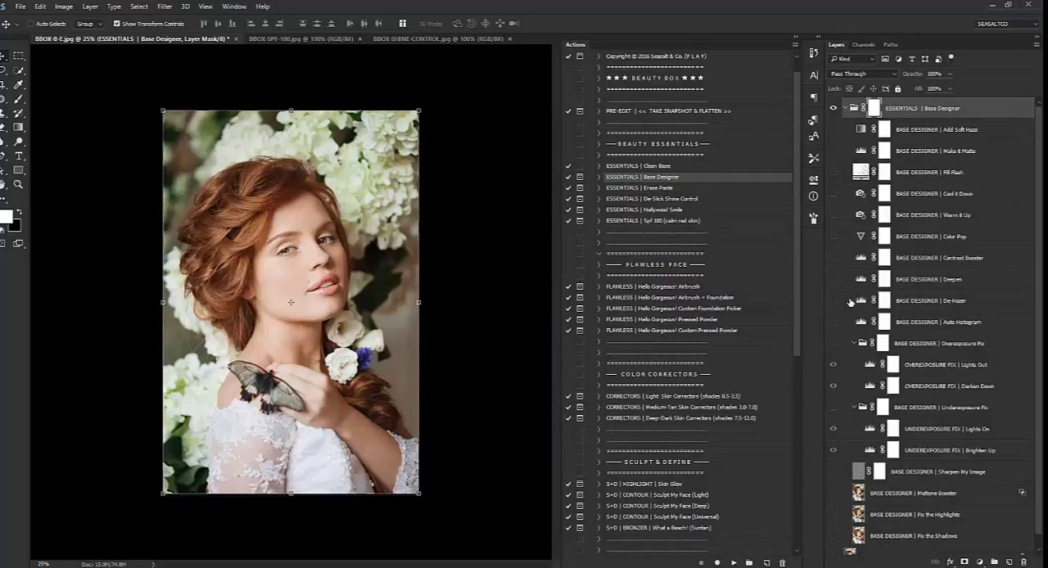
left_click(854, 343)
left_click(857, 364)
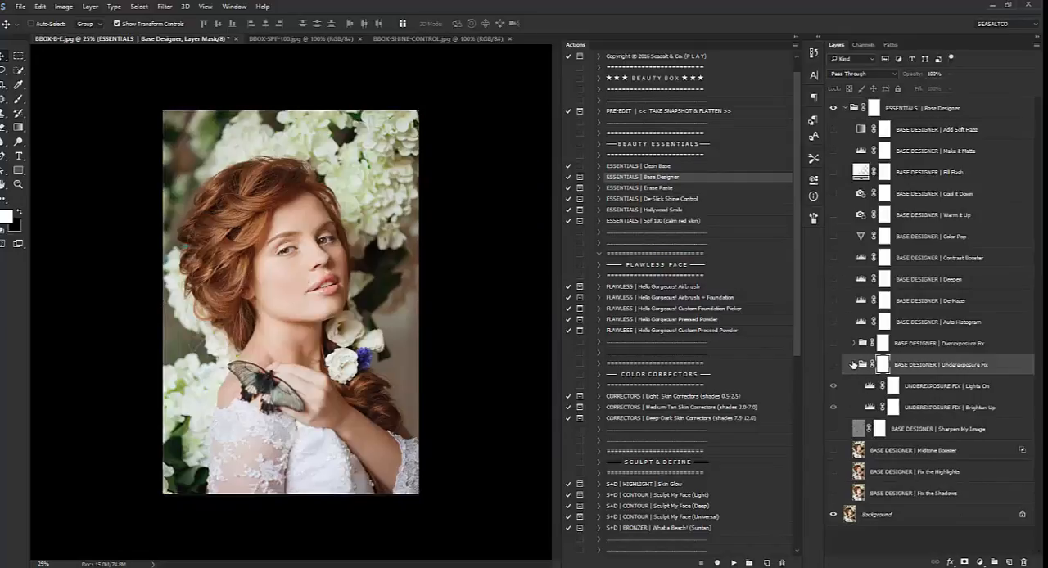
left_click(854, 365)
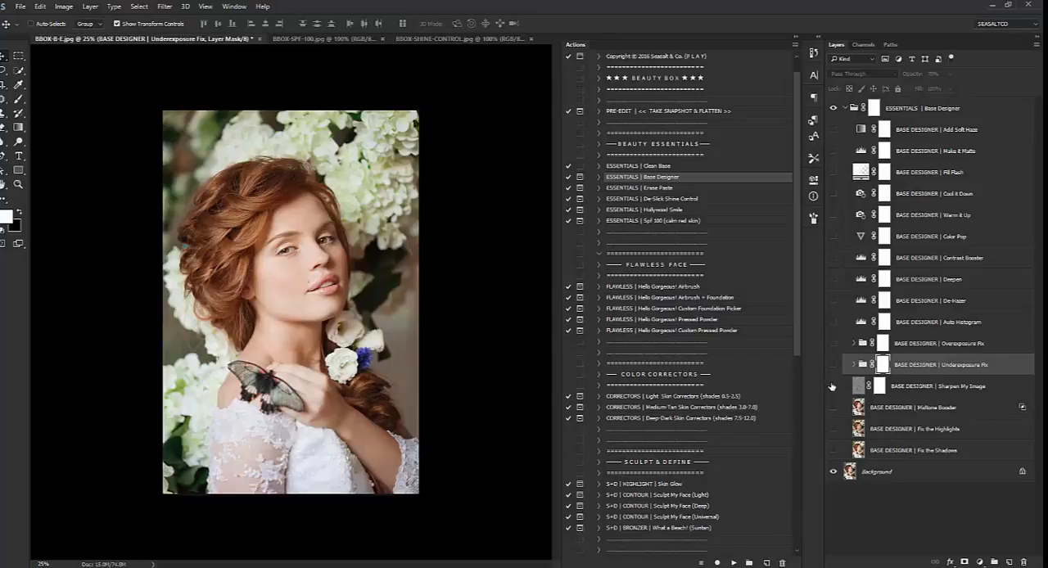
Preview the Fix the Shadows layer by comparing the photo with and without it, leaving the layer hidden
left_click(833, 451)
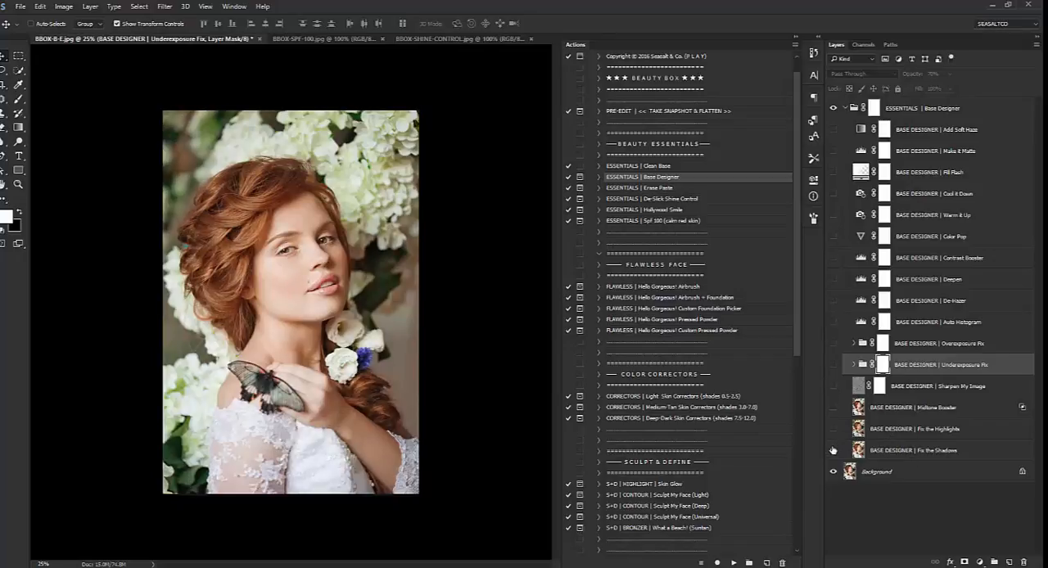
left_click(893, 451)
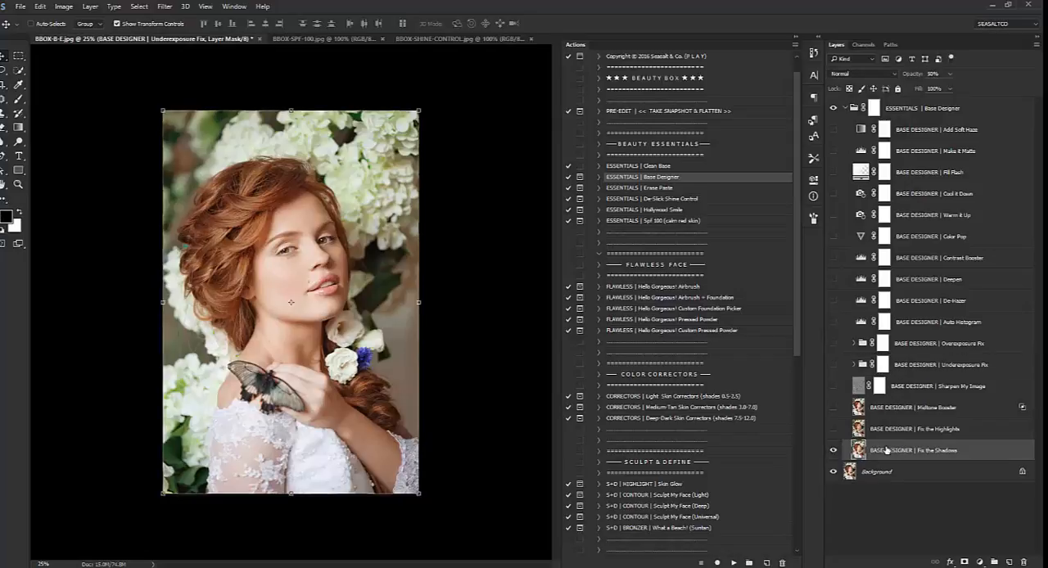
left_click(835, 451)
left_click(835, 451)
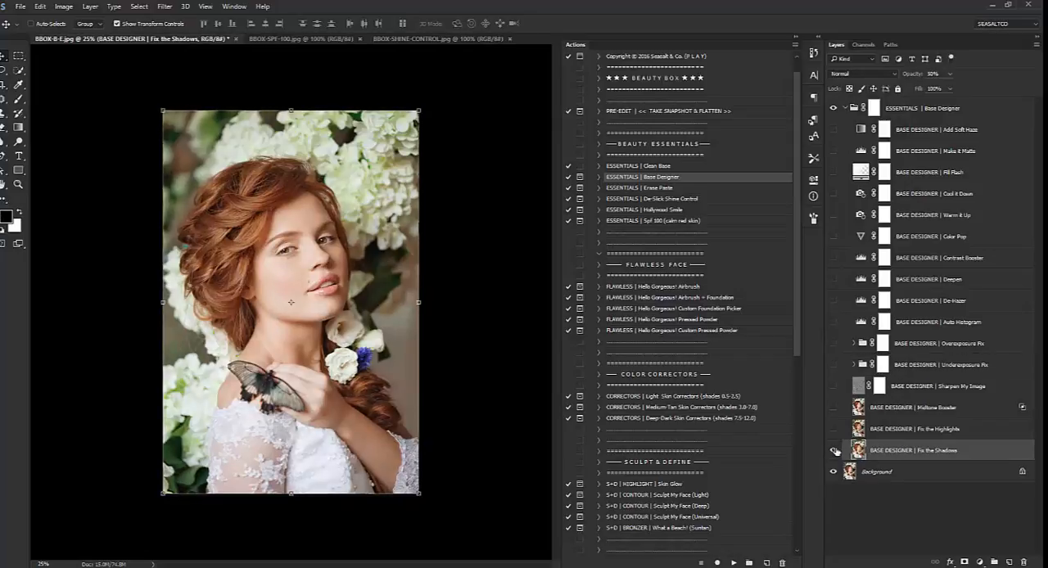
left_click(835, 452)
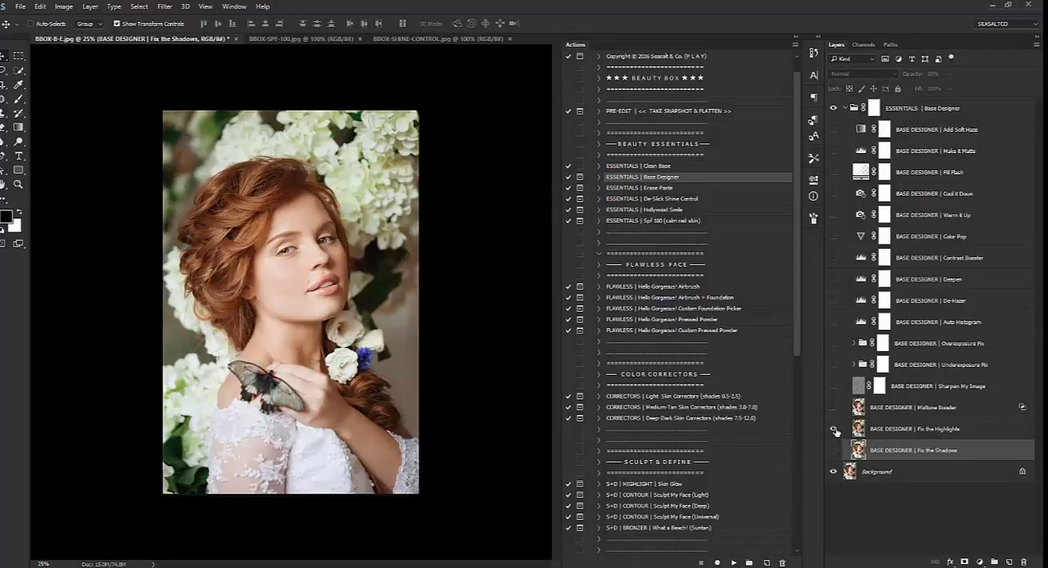
Preview the effects of the Fix the Highlights and Midtone Booster layers, leaving both hidden
left_click(835, 431)
left_click(836, 431)
left_click(835, 432)
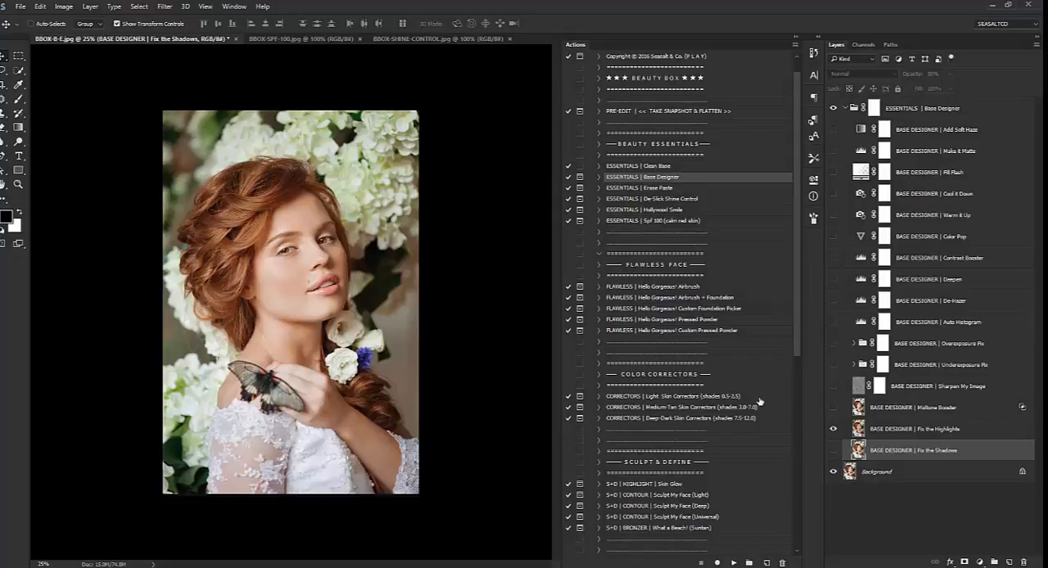
left_click(833, 431)
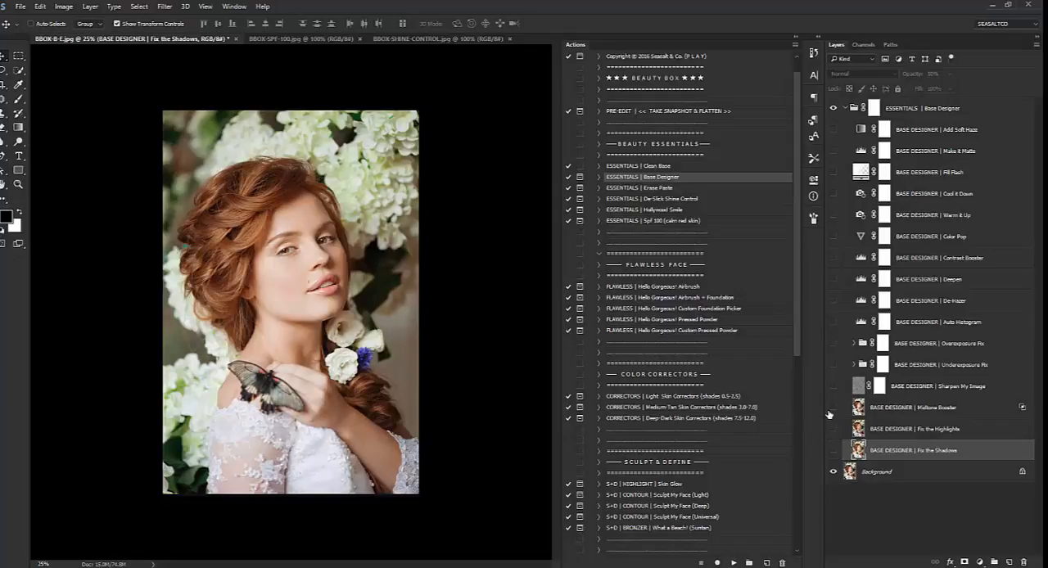
left_click(832, 408)
Show the De-Hazer layer, compare the photo with and without it, and lower the layer's opacity
left_click(833, 301)
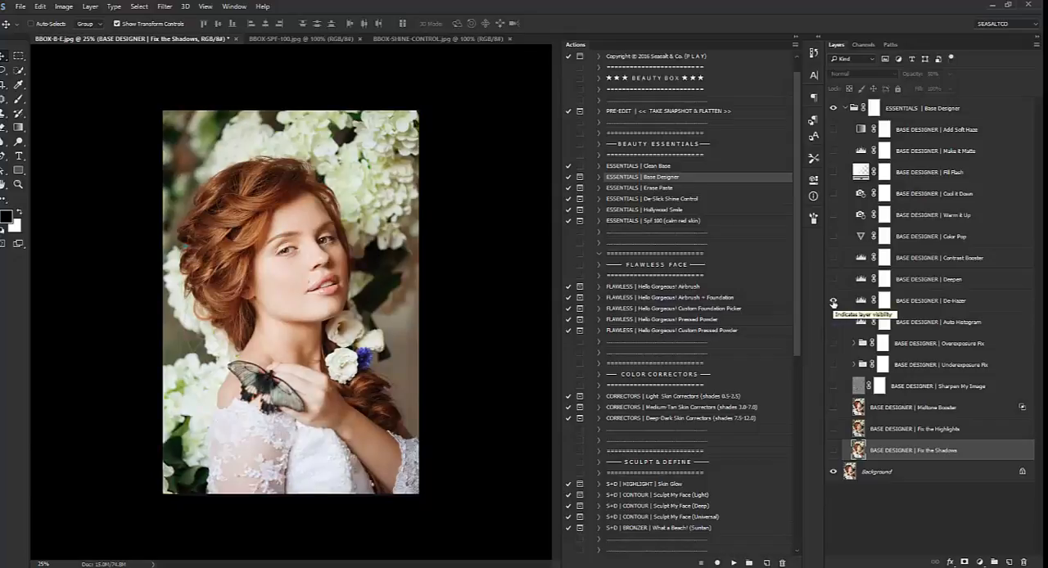
left_click(917, 305)
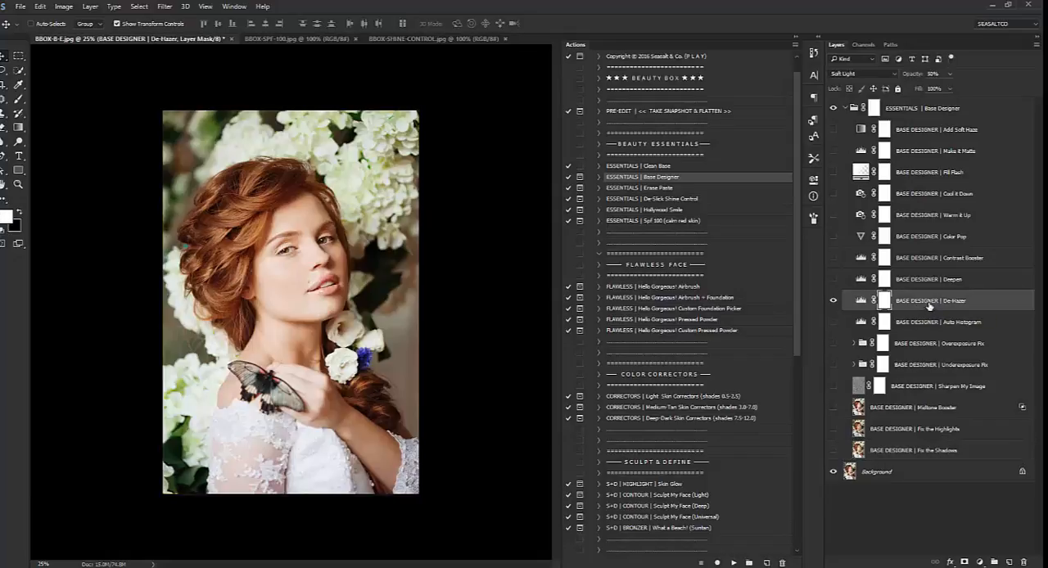
left_click(833, 300)
left_click(833, 300)
left_click(950, 74)
left_click_drag(950, 90, 934, 92)
Preview the Deepen, Warm it Up and Cool it Down layers one at a time, leaving each hidden
left_click(901, 280)
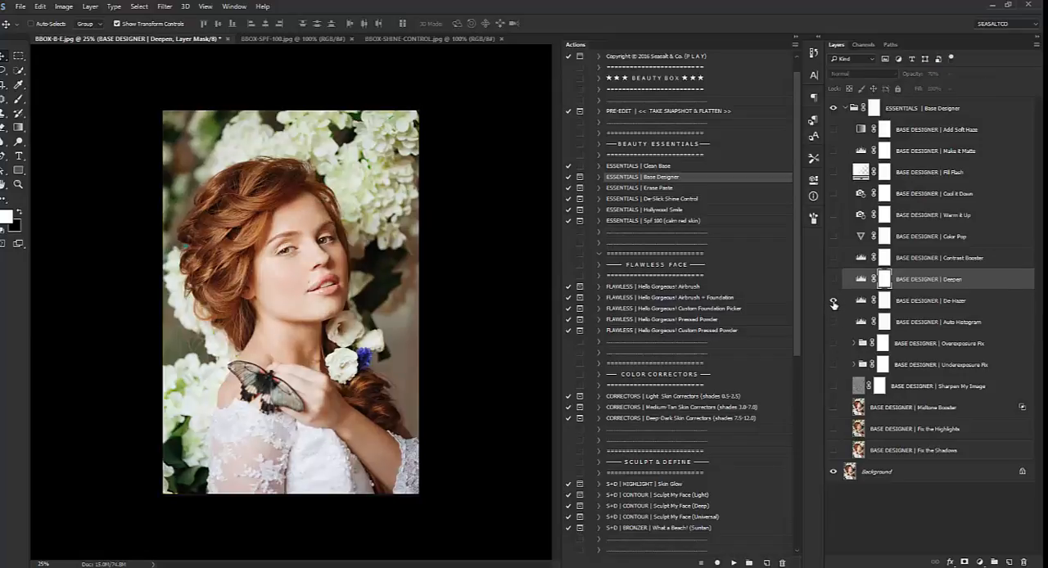
left_click(833, 280)
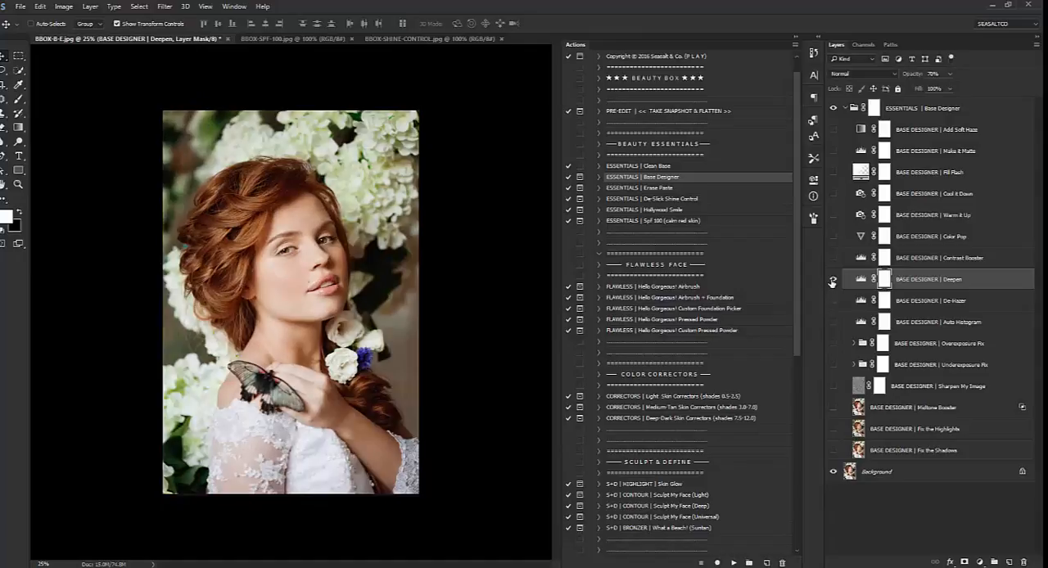
left_click(833, 279)
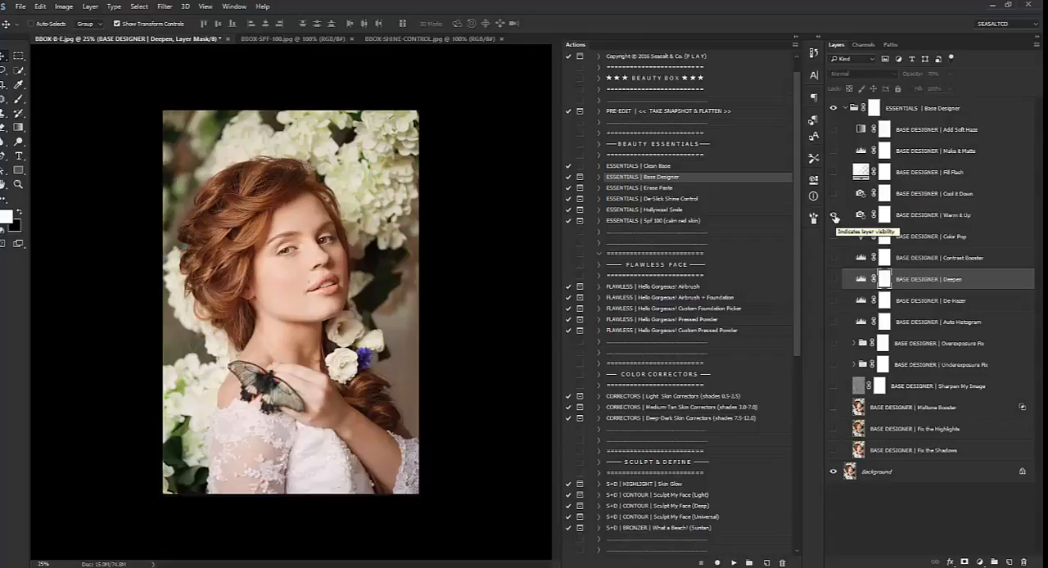
left_click(903, 194)
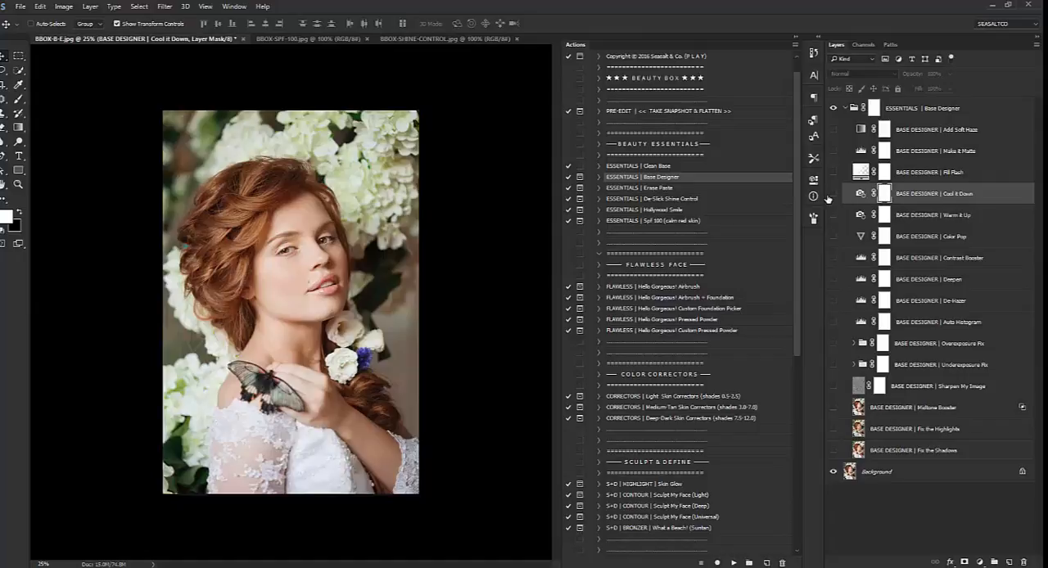
left_click(833, 194)
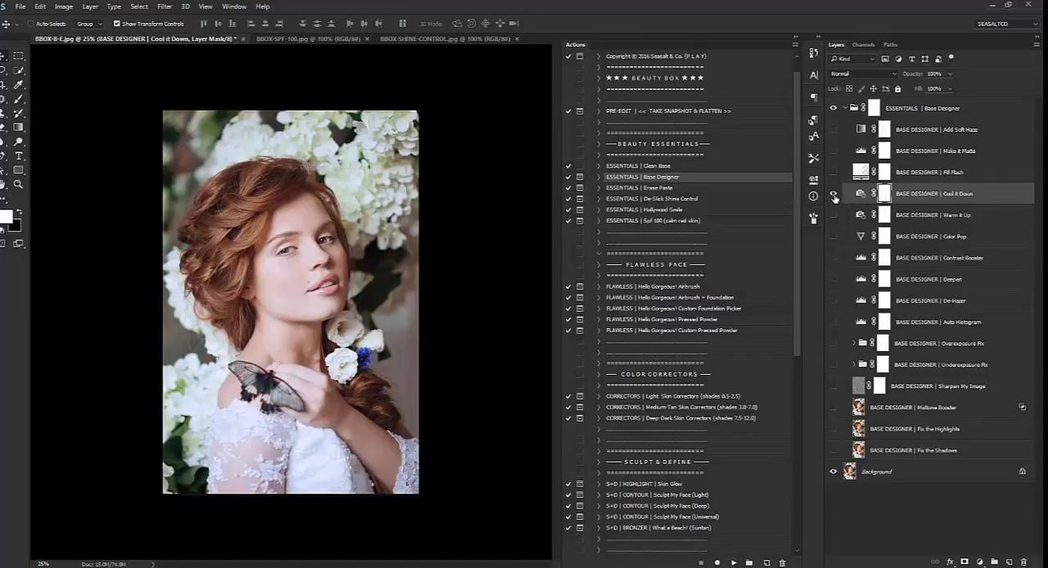
left_click(834, 195)
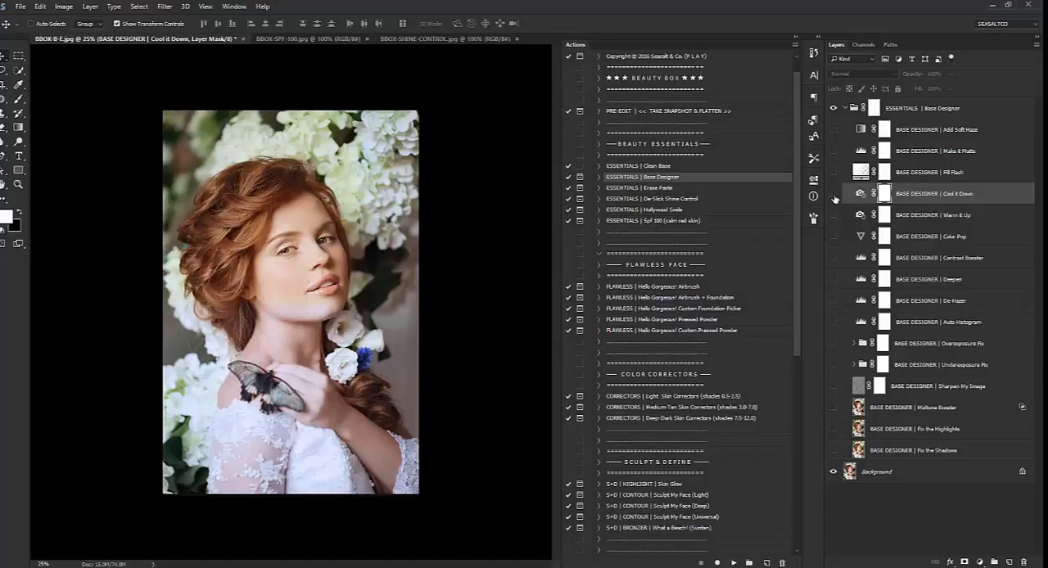
Show the Fill Flash layer, reduce its opacity to 16%, and compare the photo with and without it
left_click(833, 173)
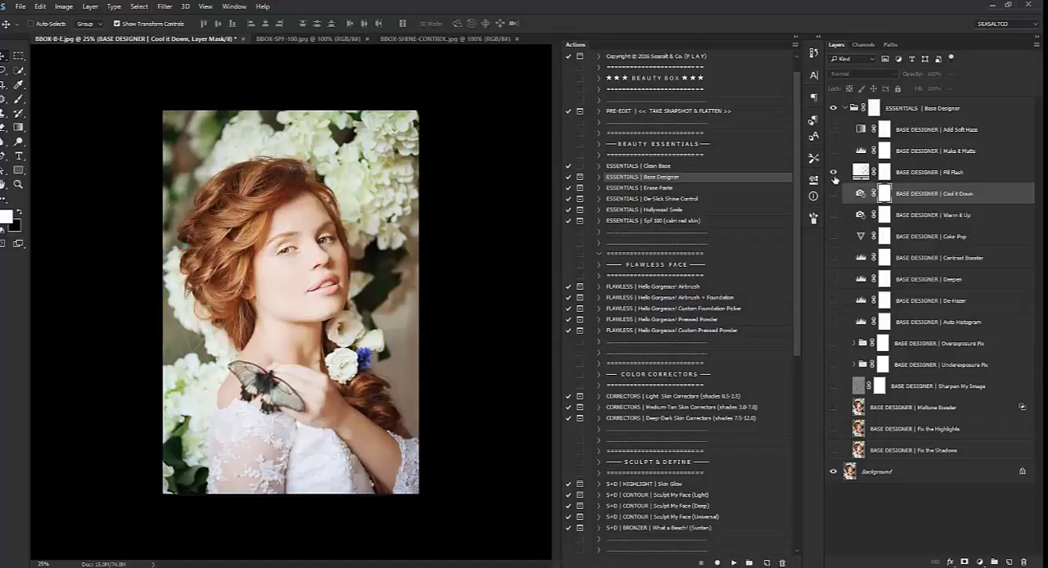
left_click(917, 177)
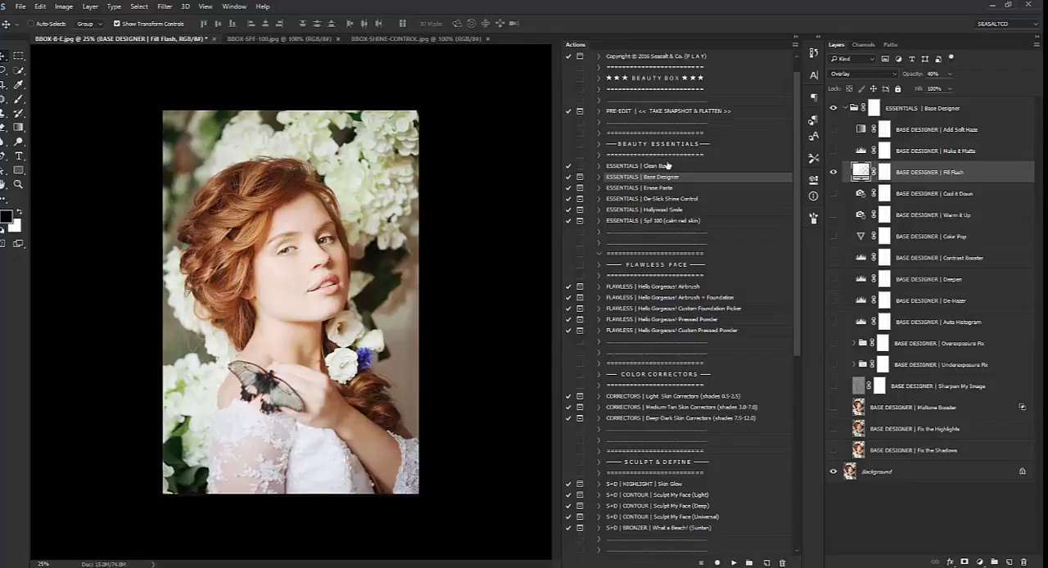
left_click(951, 74)
left_click_drag(954, 79, 936, 85)
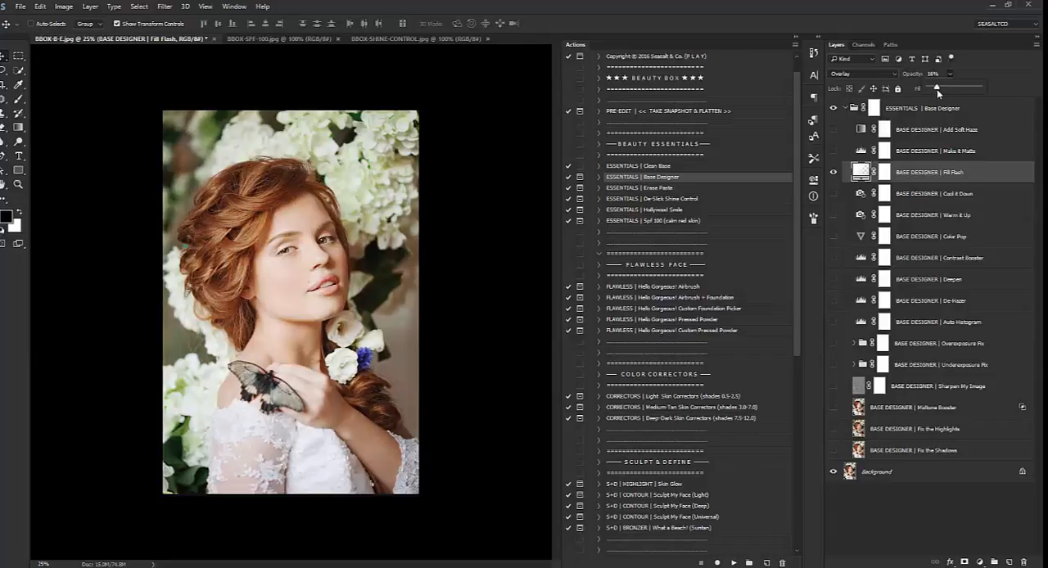
left_click(836, 172)
left_click(836, 172)
Preview the Make it Matte layer, hide it, and show and select the Add Soft Haze layer
left_click(834, 151)
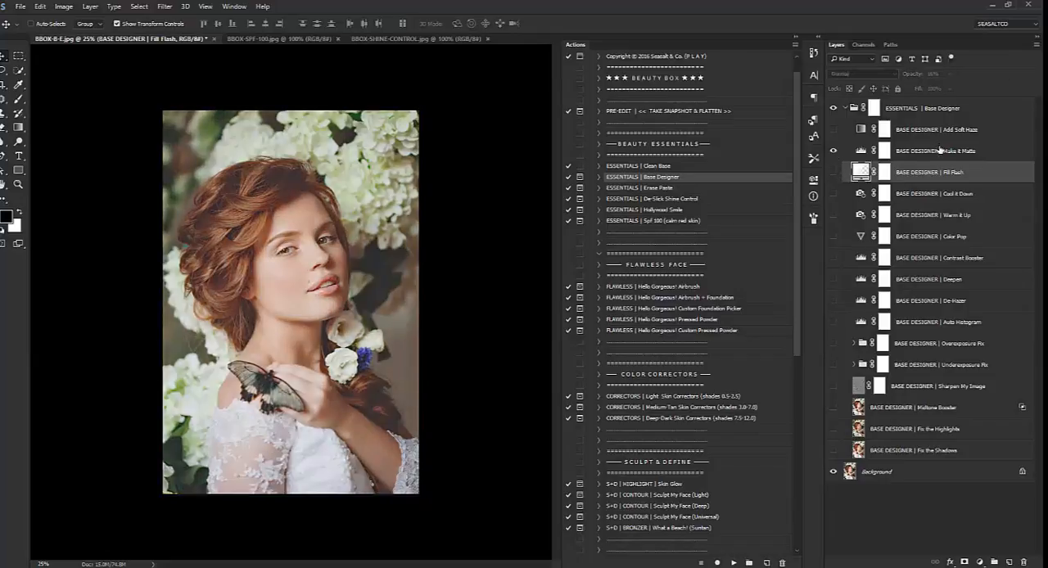
left_click(940, 149)
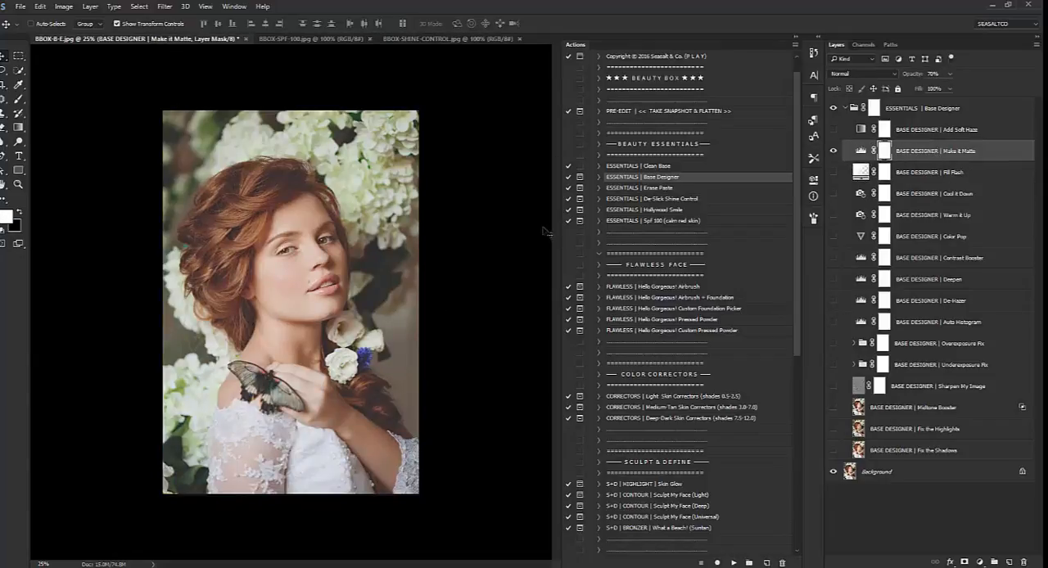
left_click(833, 151)
left_click(833, 129)
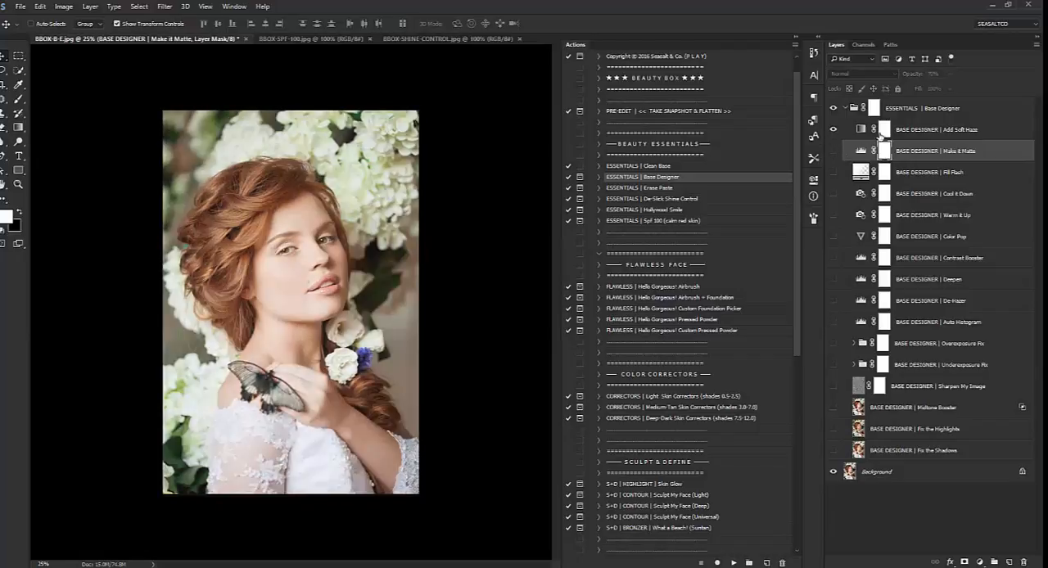
left_click(913, 134)
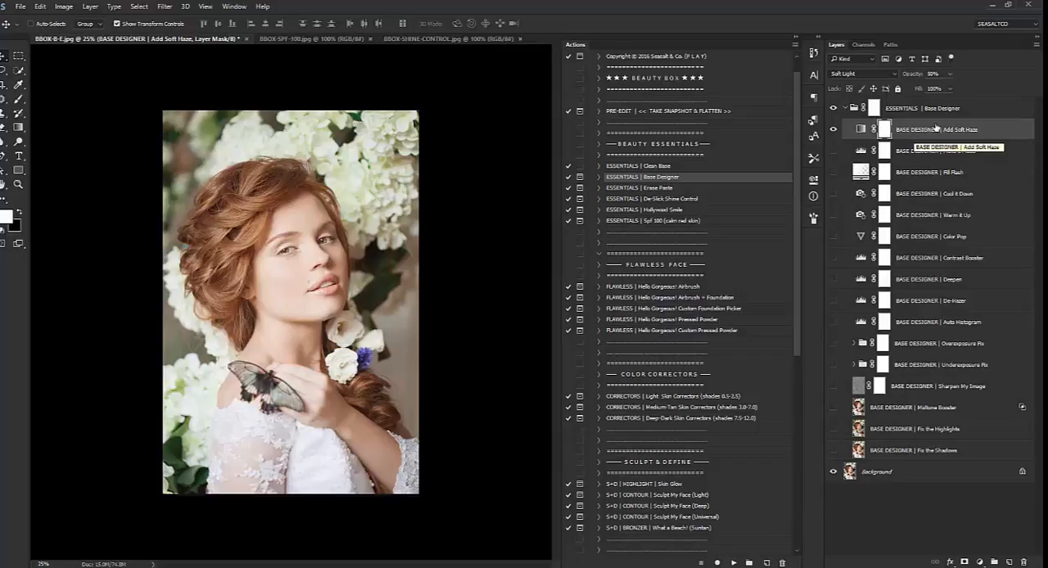
Collapse the Base Designer group and delete it
left_click(845, 109)
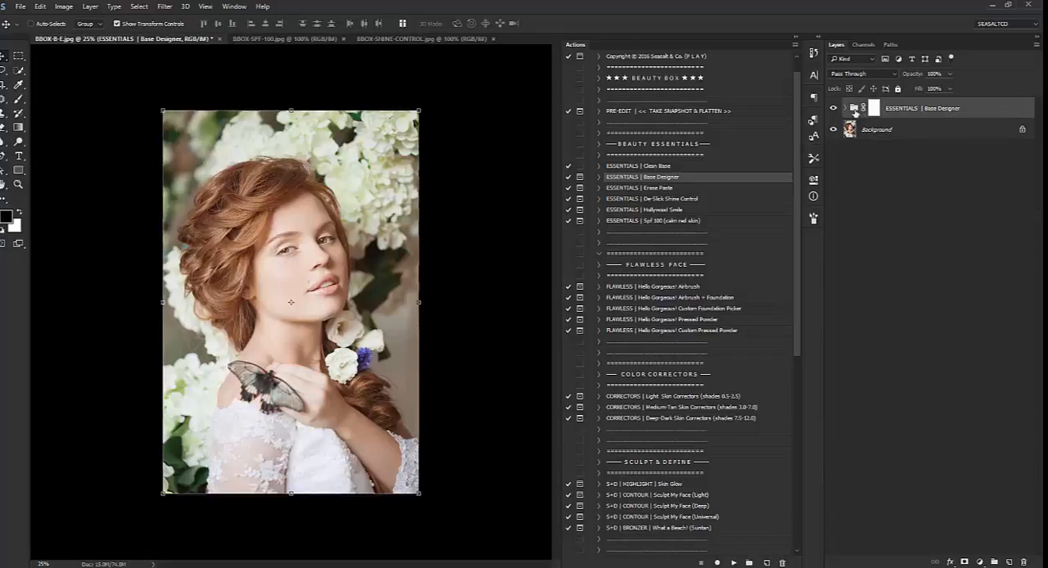
right_click(902, 112)
left_click(933, 155)
Run the Erase Paste action on the portrait and continue past its painting instructions
left_click(651, 188)
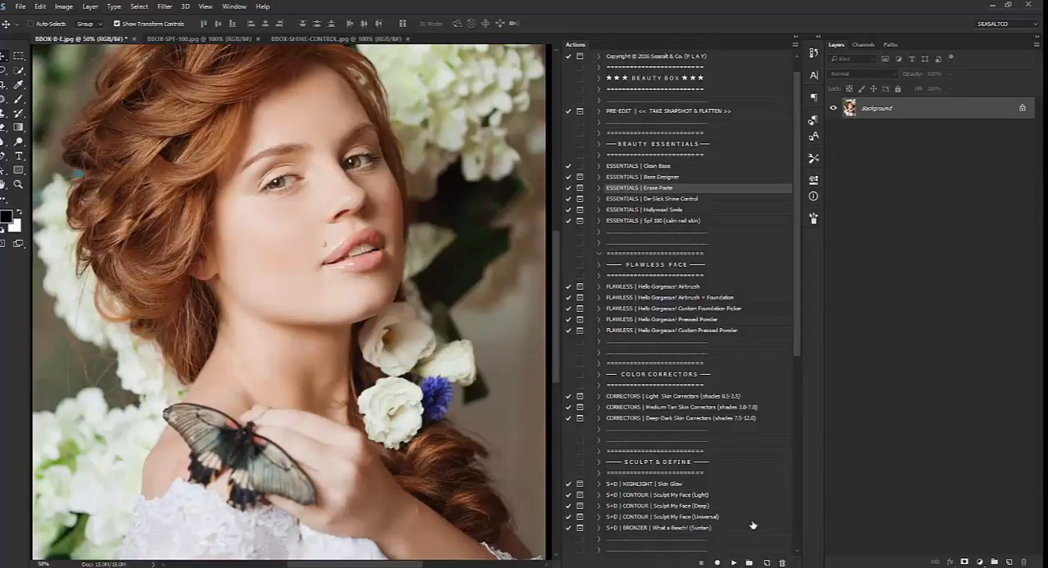
left_click(733, 564)
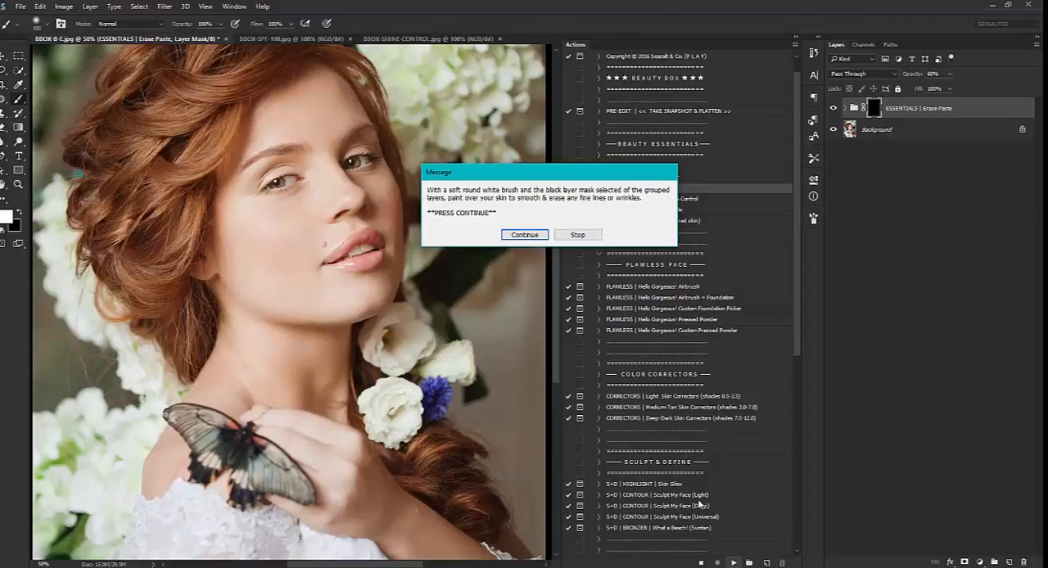
left_click(524, 235)
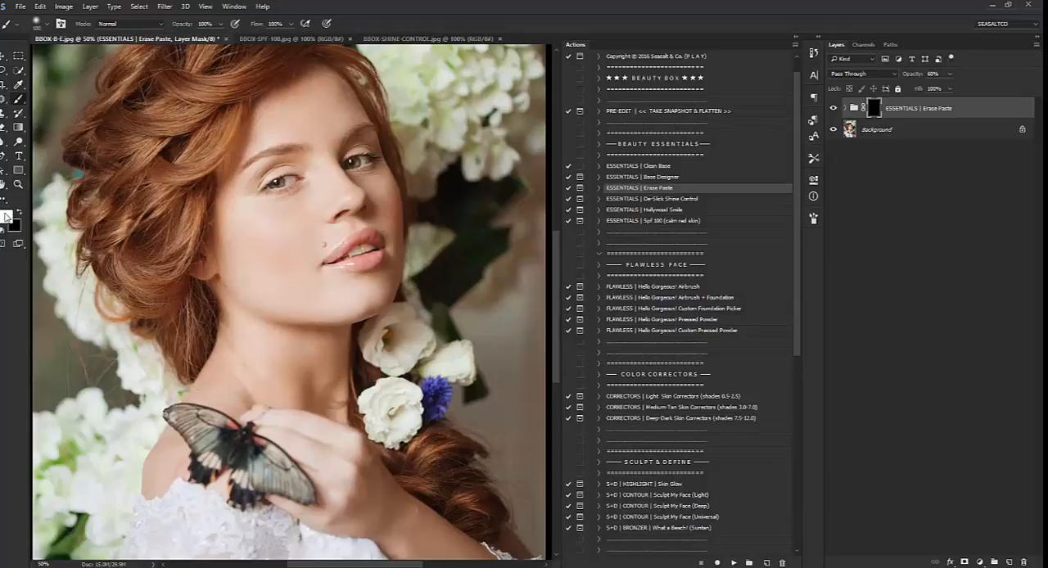
Compare the portrait's skin with and without the Erase Paste group
scroll(295, 340, "down", 1)
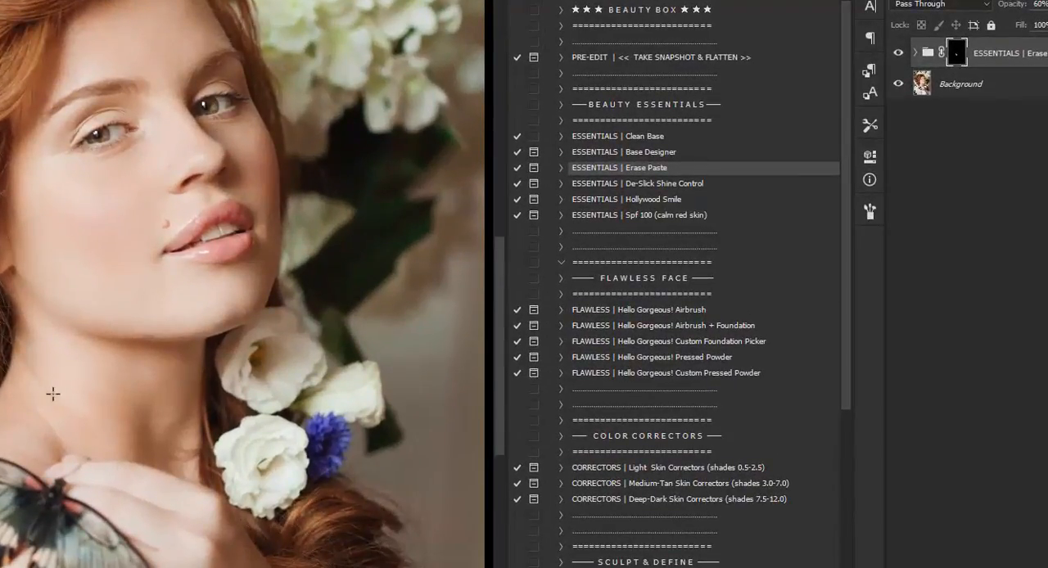
scroll(126, 407, "up", 2)
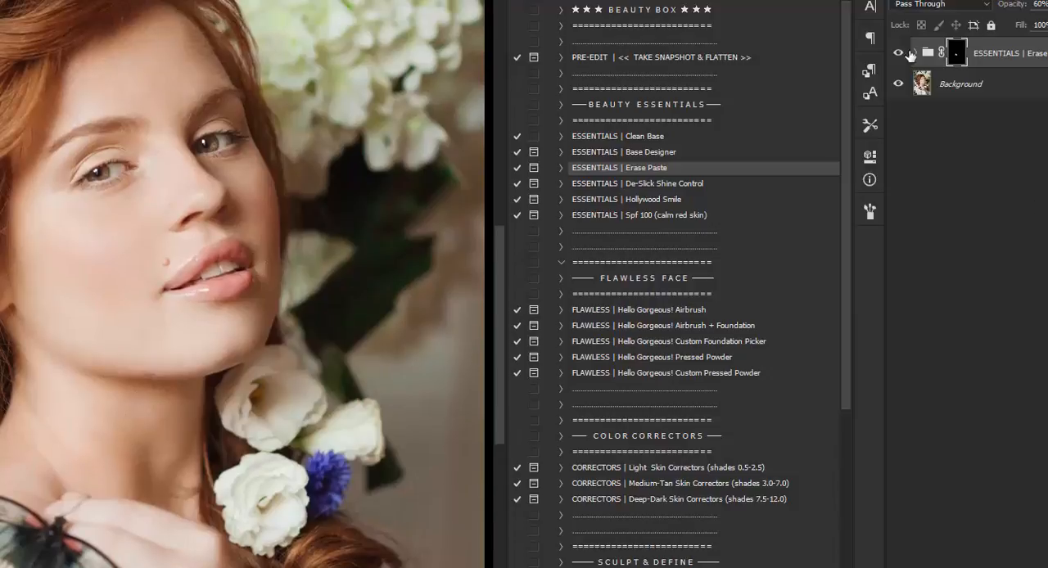
left_click(899, 53)
left_click(899, 53)
scroll(127, 311, "down", 1)
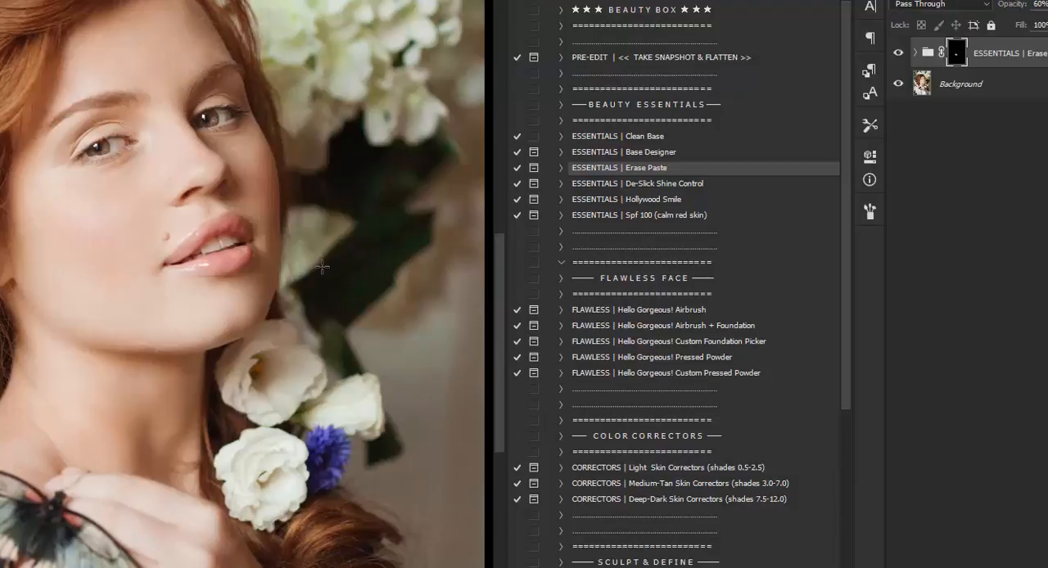
scroll(319, 268, "up", 1)
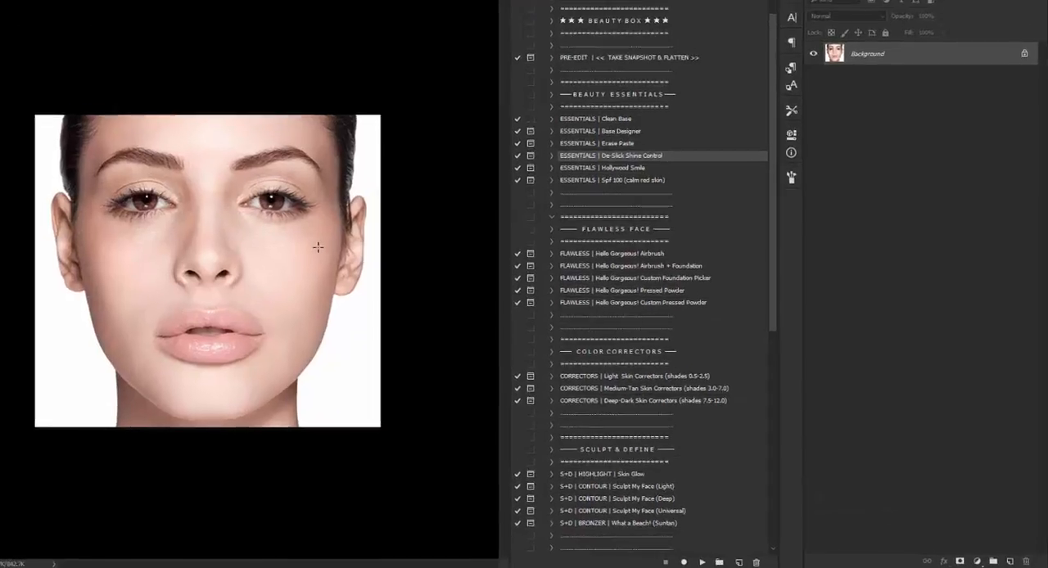
Run the De-Slick Shine Control action on the face close-up, sampling the non-shiny cheek tone dcad9b as its solid color
left_click(701, 563)
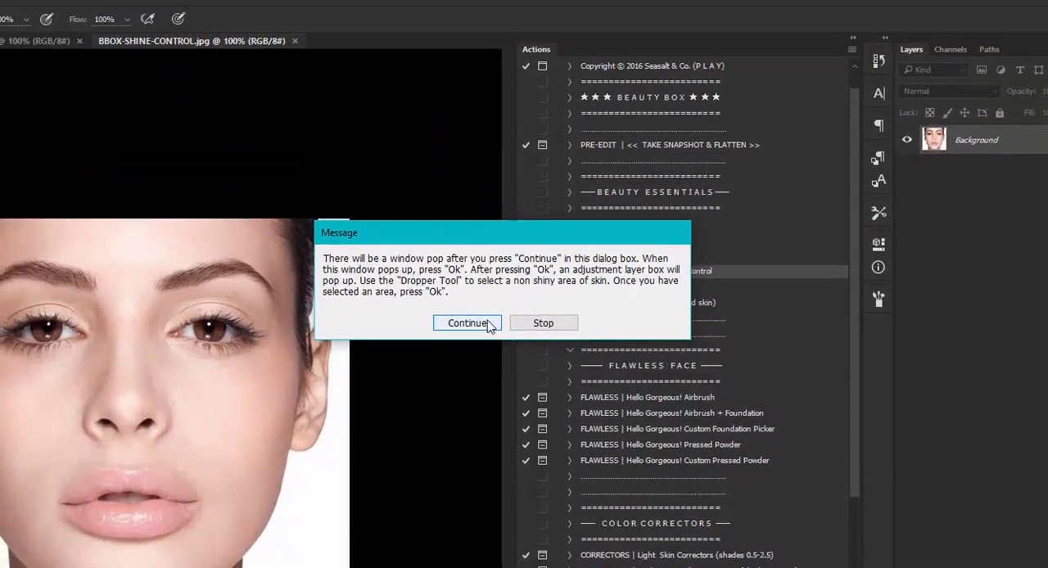
left_click(447, 260)
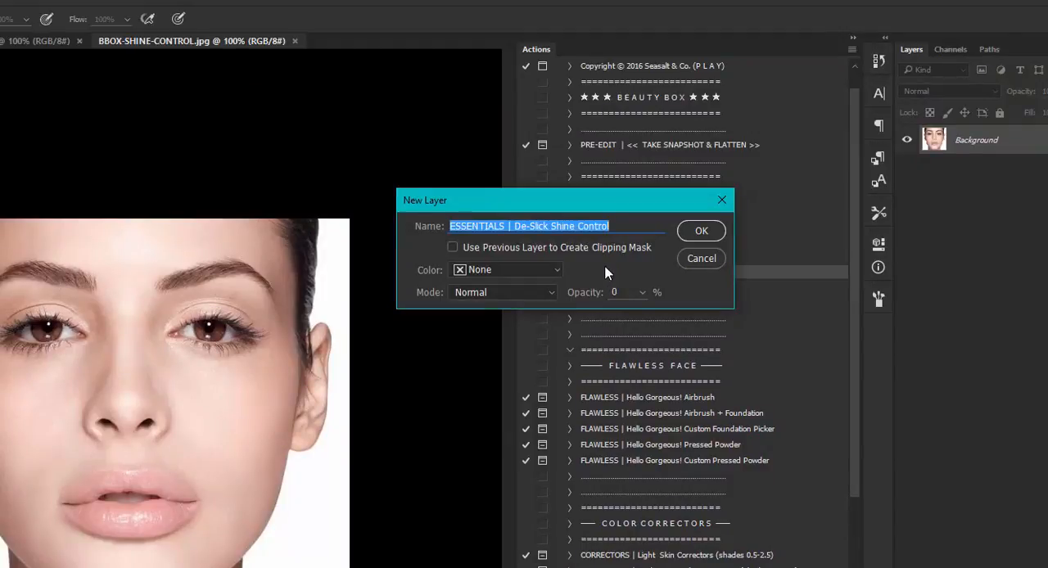
left_click(707, 230)
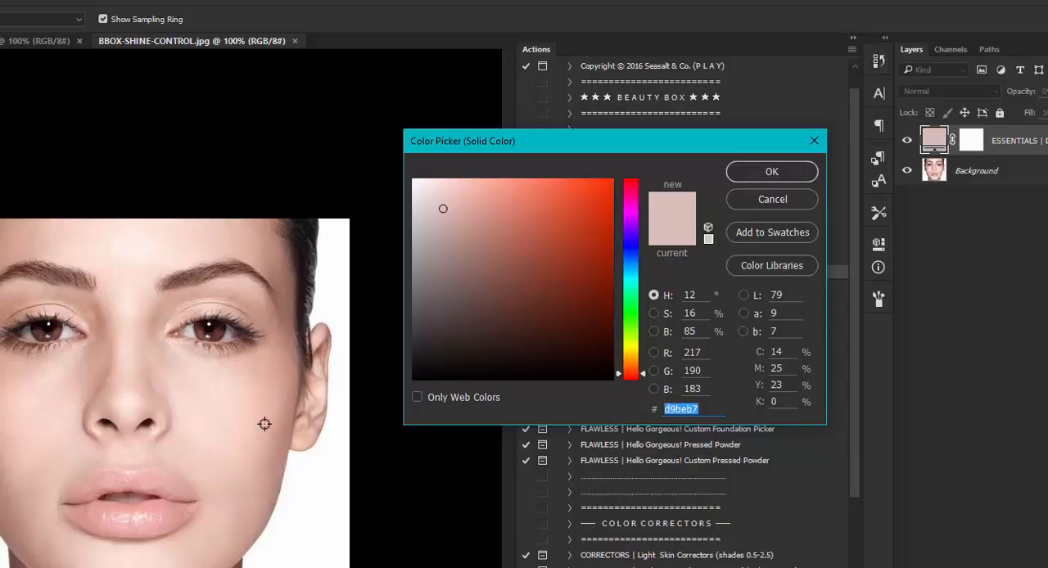
left_click(272, 376)
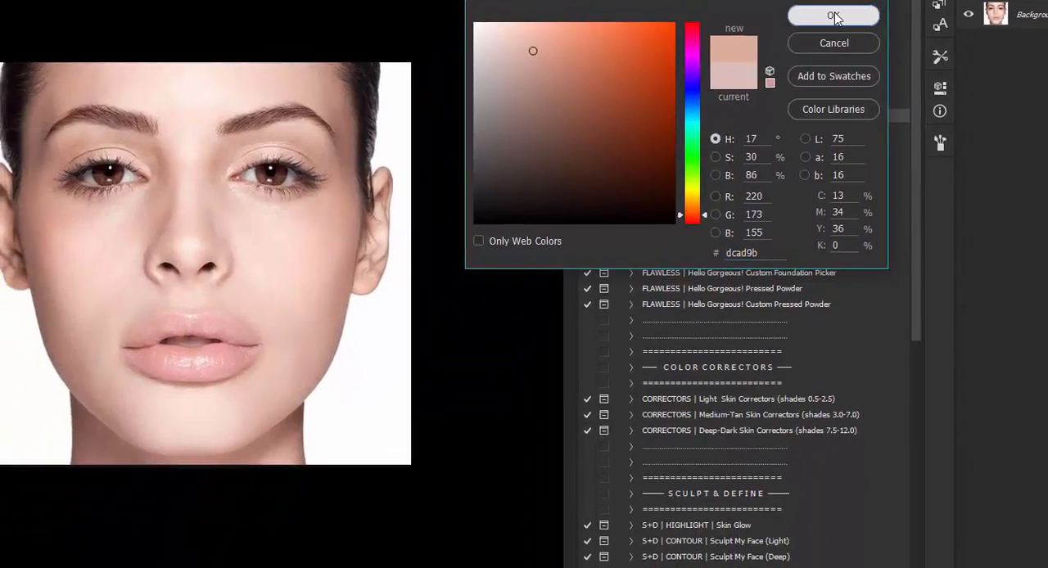
left_click(830, 31)
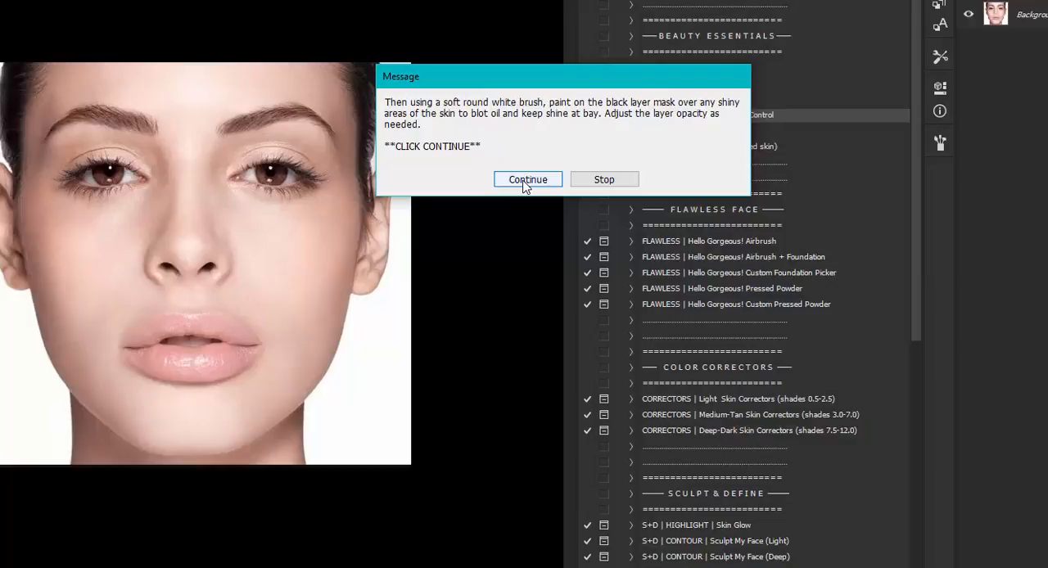
left_click(526, 180)
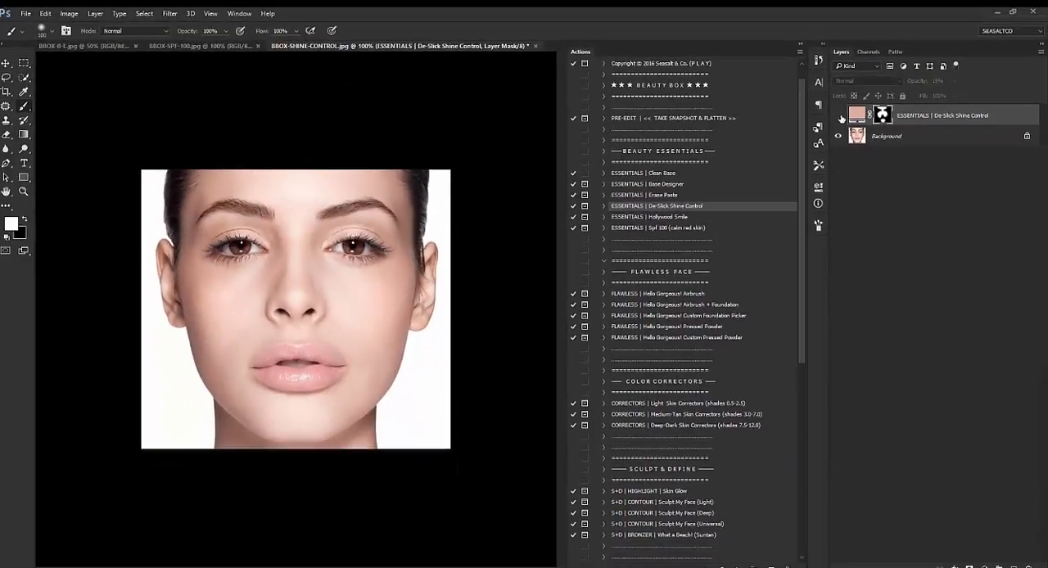
Show the De-Slick Shine Control layer again to compare the face, and try adjusting the layer's opacity
left_click(839, 118)
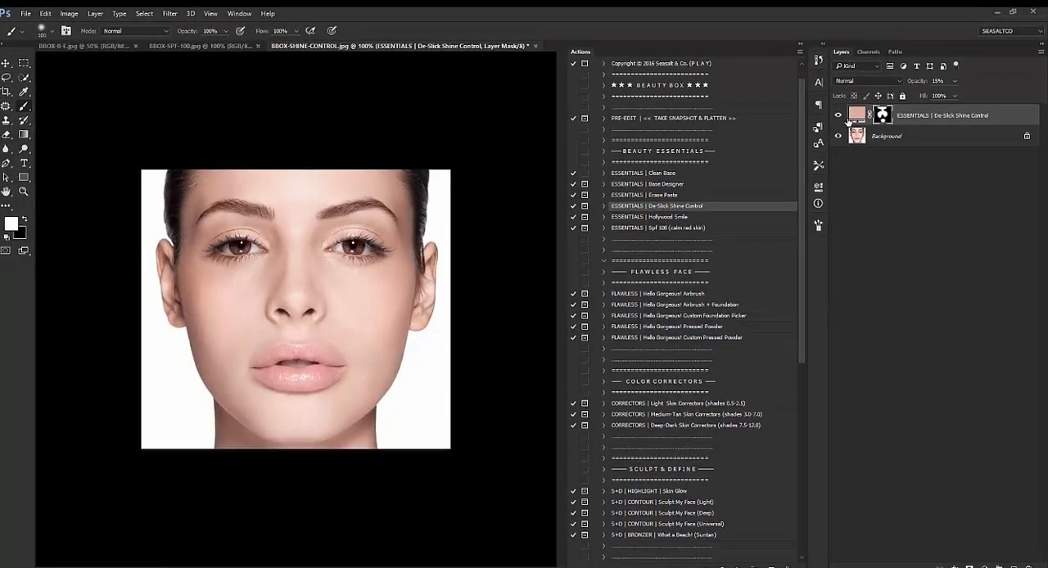
left_click(955, 82)
mouse_move(955, 98)
left_mouse_down()
mouse_move(968, 96)
mouse_move(958, 96)
left_mouse_up()
left_click(914, 135)
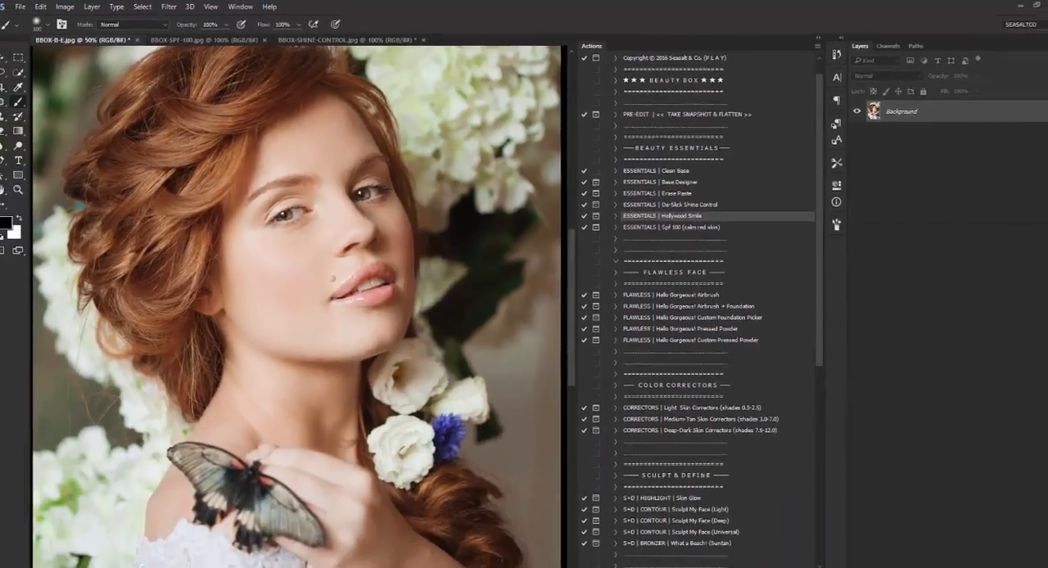
Run the Hollywood Smile action on the portrait and inspect the group's Teeth Bleaching and Teeth Brightening layers
left_click(739, 562)
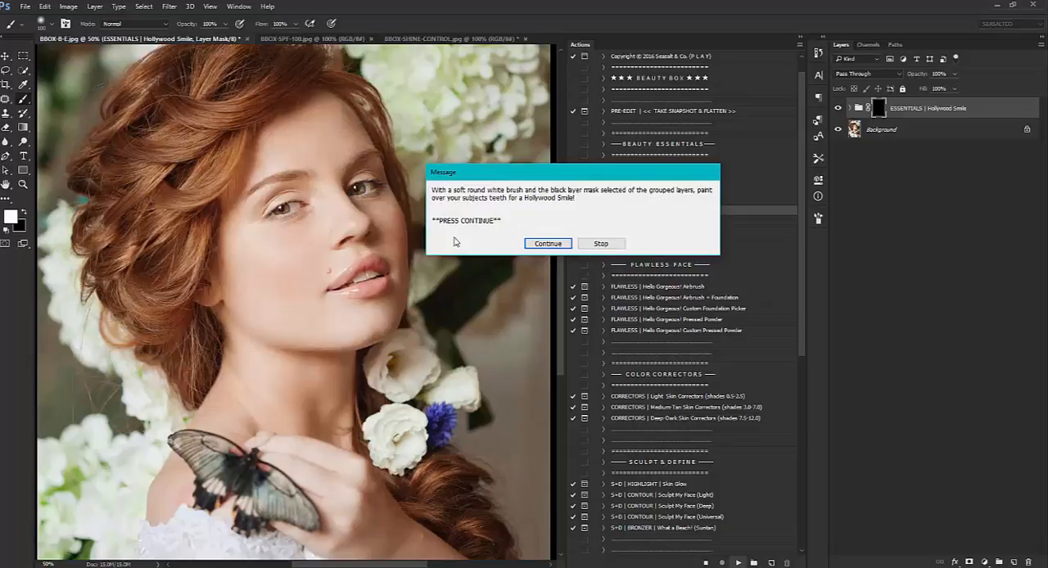
left_click(548, 243)
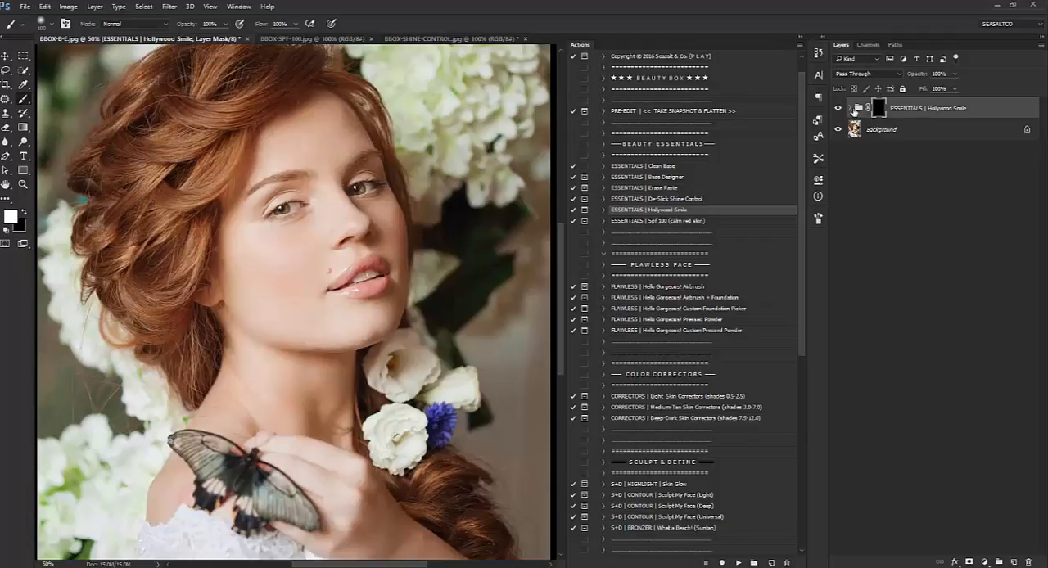
left_click(850, 108)
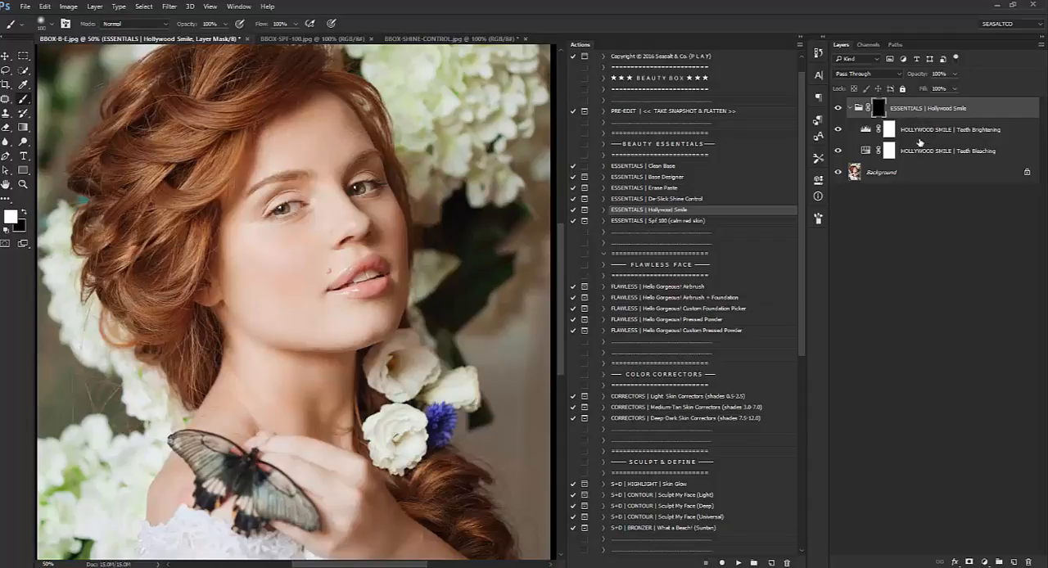
left_click(921, 152)
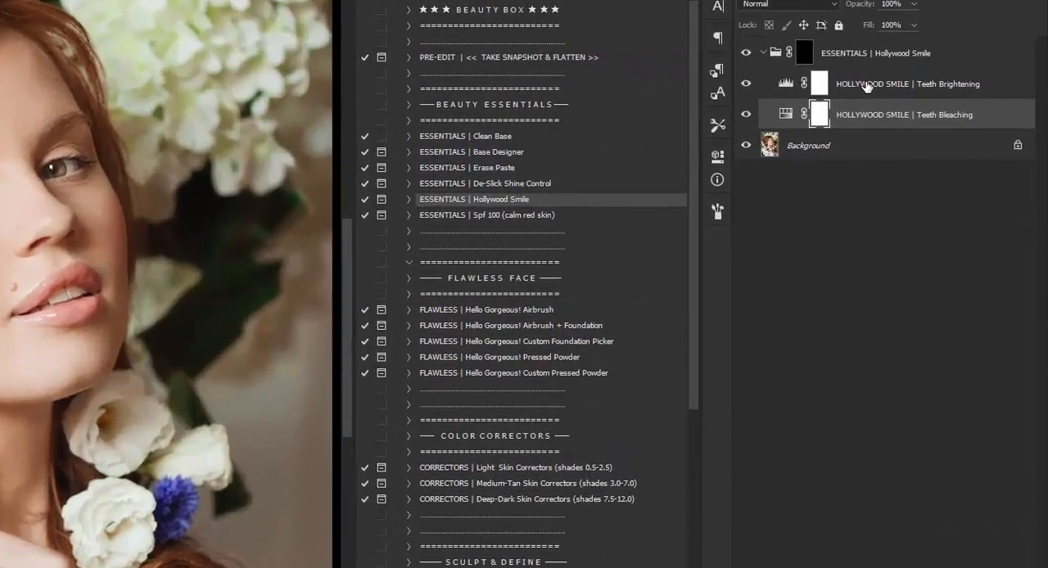
left_click(902, 113)
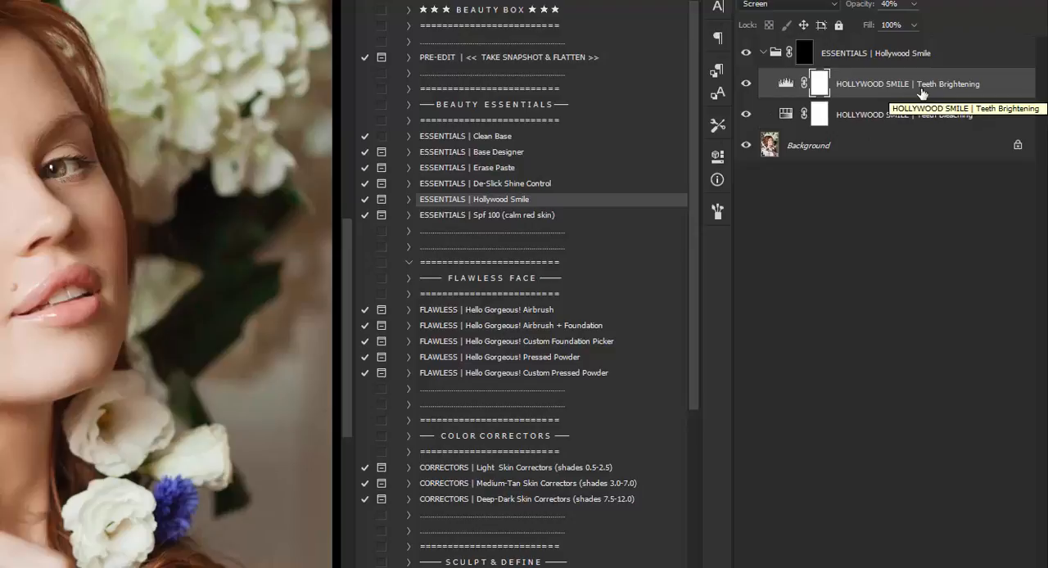
left_click(763, 53)
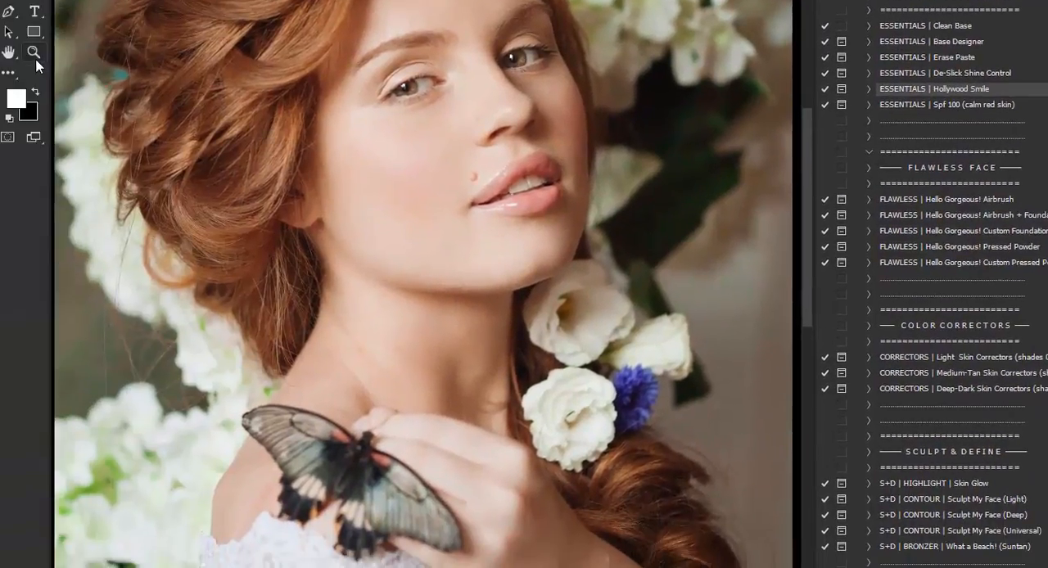
Paint white over the teeth on the Hollywood Smile mask and compare the smile with and without the group
key("z")
left_click(380, 254)
key("b")
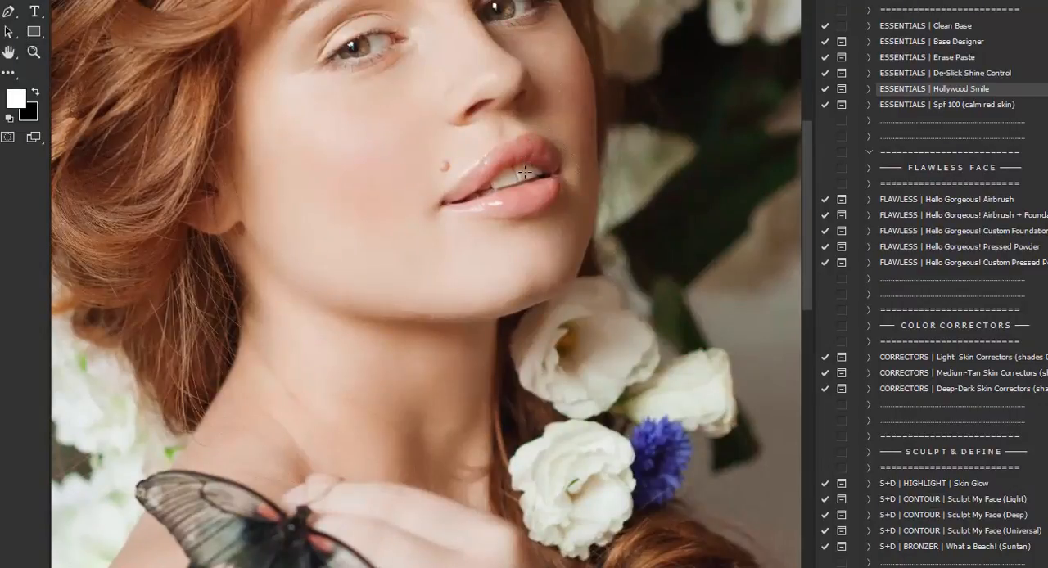
mouse_move(527, 181)
left_mouse_down()
mouse_move(535, 173)
mouse_move(489, 190)
mouse_move(535, 173)
left_mouse_up()
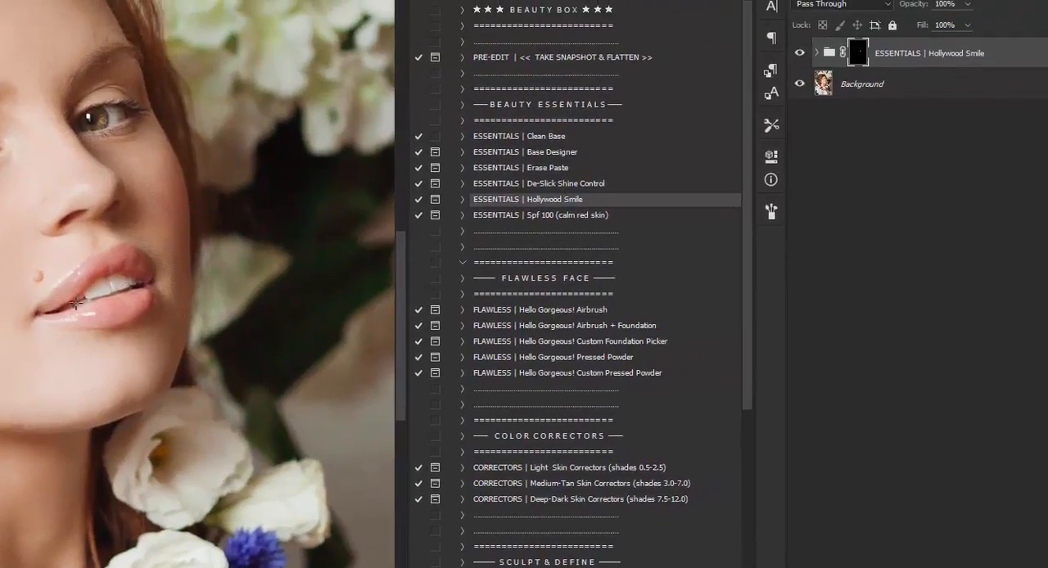
left_click(799, 53)
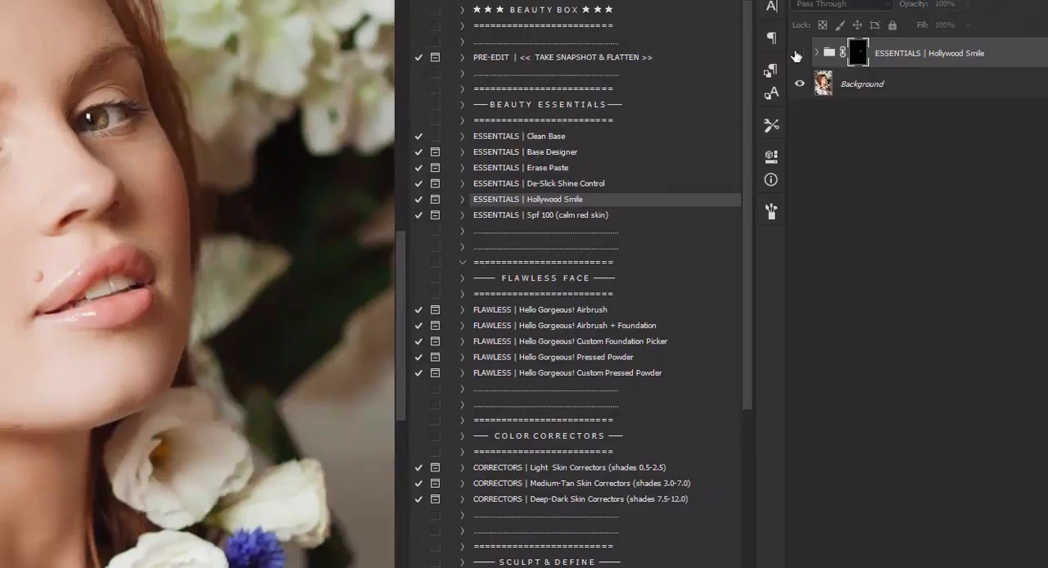
left_click(799, 54)
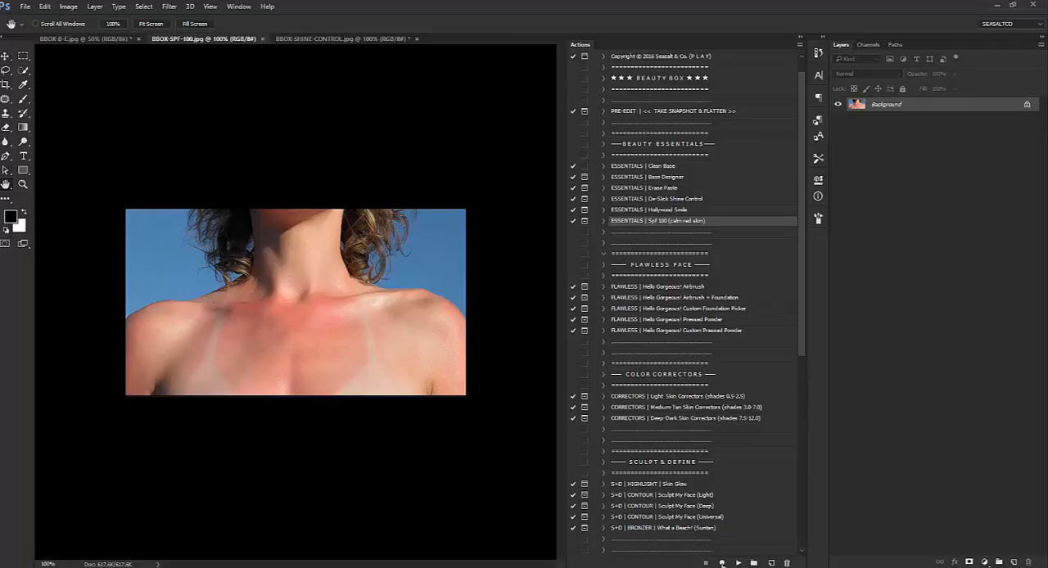
Run the Spf 100 action on the sunburn photo and paint its mask white over the reddened chest and shoulders
left_click(738, 563)
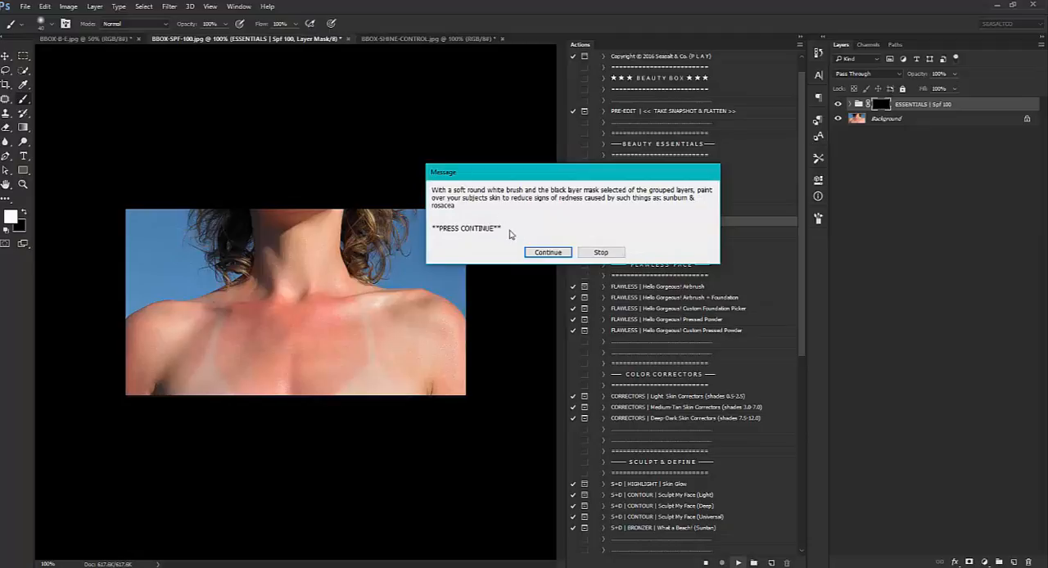
left_click(547, 253)
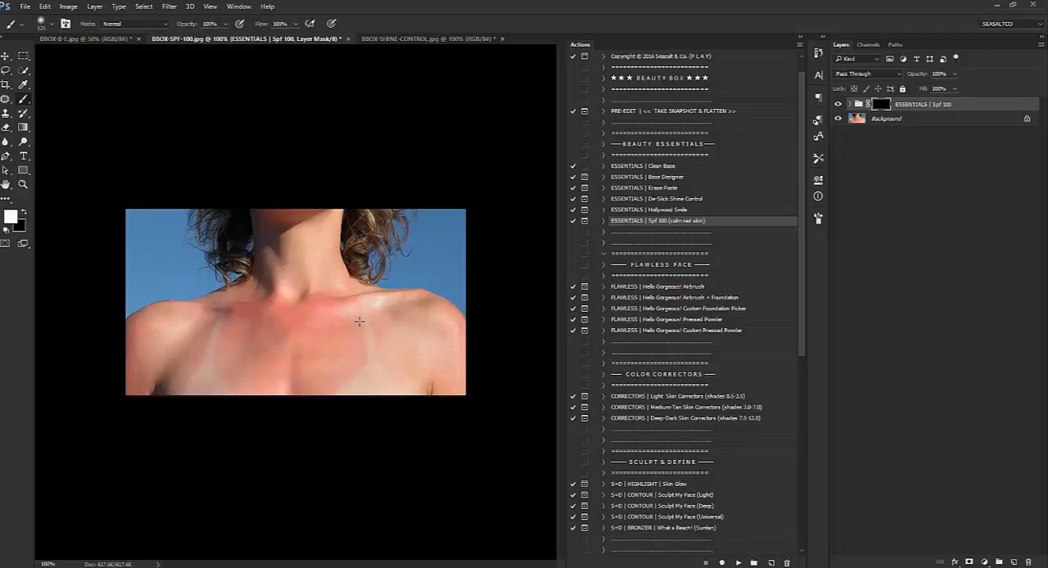
mouse_move(361, 319)
left_mouse_down()
mouse_move(220, 325)
mouse_move(350, 337)
mouse_move(241, 359)
mouse_move(303, 366)
mouse_move(240, 383)
mouse_move(349, 382)
mouse_move(364, 343)
mouse_move(311, 301)
mouse_move(379, 323)
mouse_move(414, 325)
mouse_move(410, 310)
mouse_move(452, 387)
left_mouse_up()
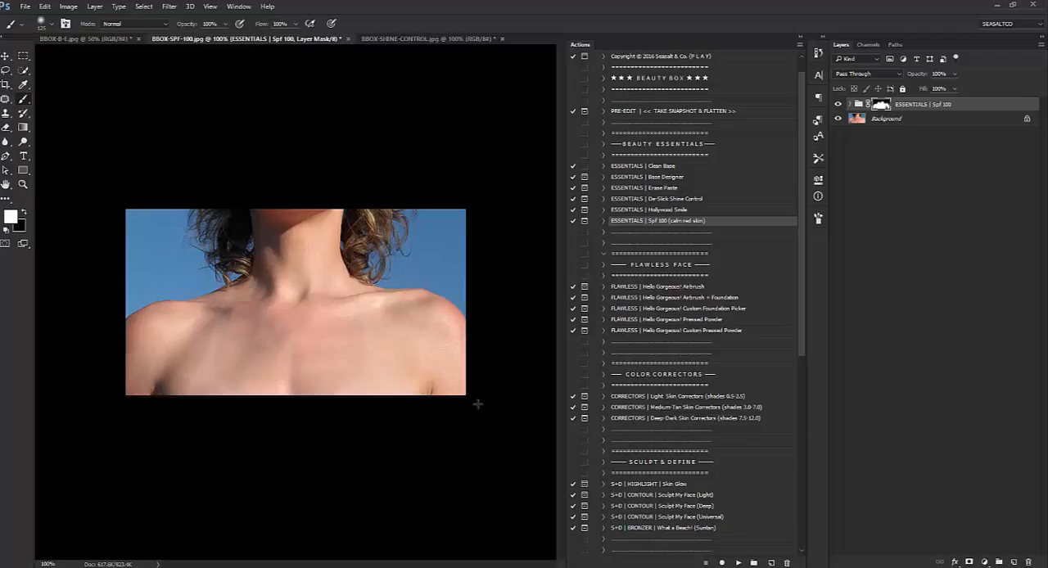
Inspect the Reduce Redness and Warm Glow layers inside the Spf 100 group, and collapse the group again
left_click(850, 105)
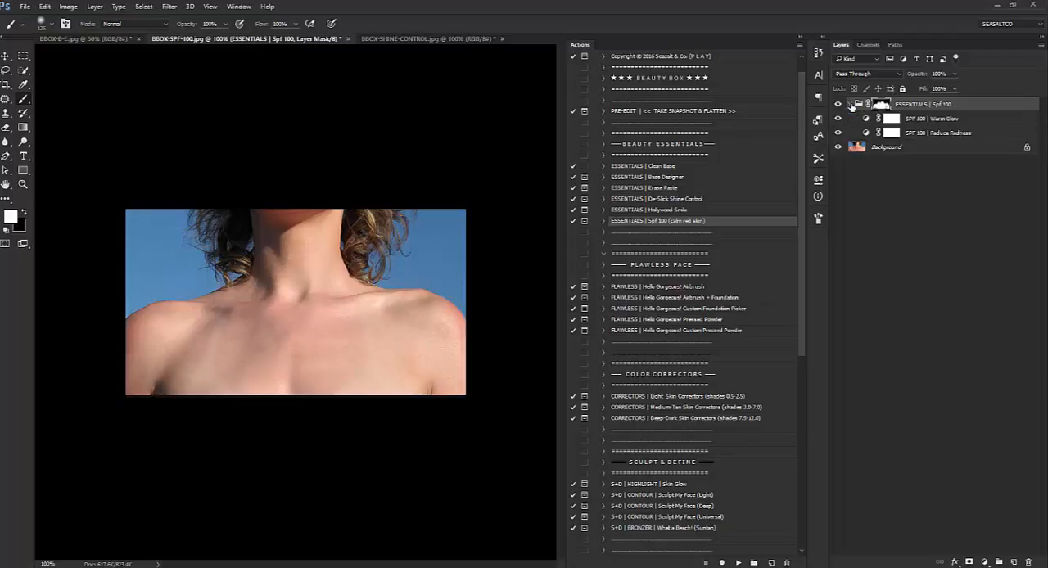
left_click(920, 135)
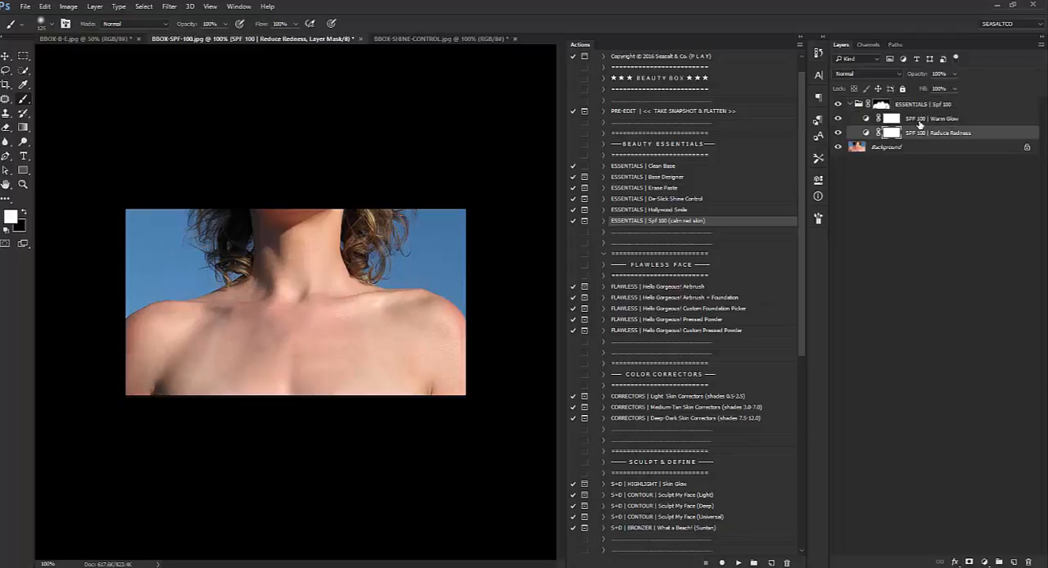
left_click(920, 123)
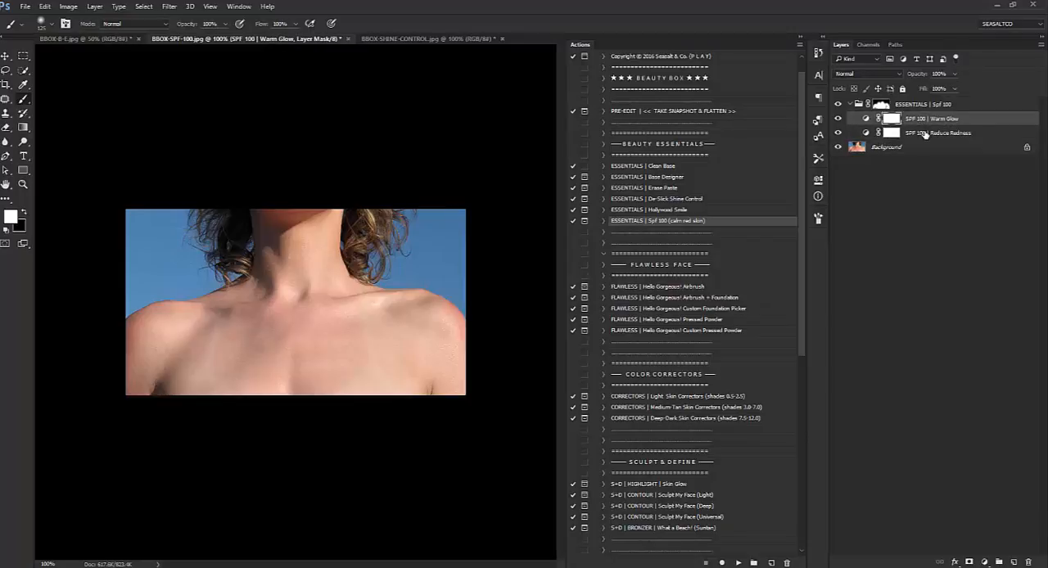
left_click(921, 105)
left_click(850, 104)
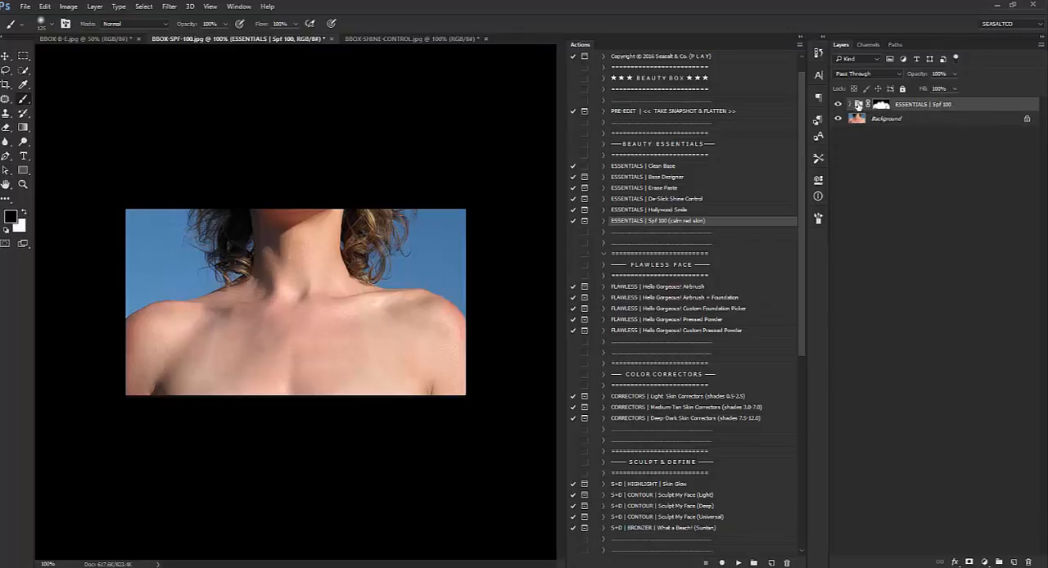
Delete the Spf 100 group from the sunburn photo
left_click(954, 89)
mouse_move(954, 88)
left_mouse_down()
mouse_move(935, 88)
mouse_move(955, 88)
left_mouse_up()
right_click(946, 108)
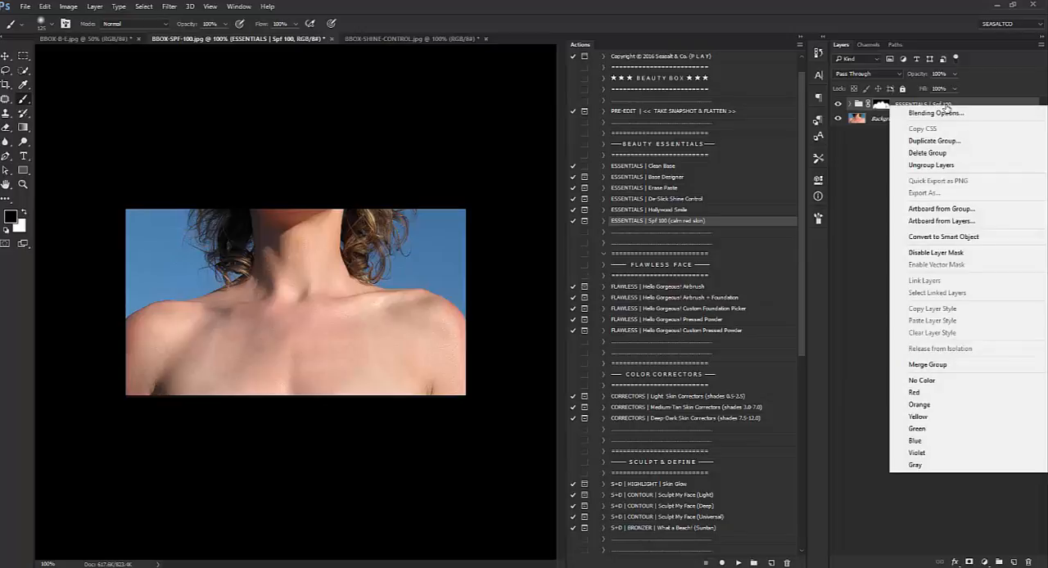
left_click(931, 158)
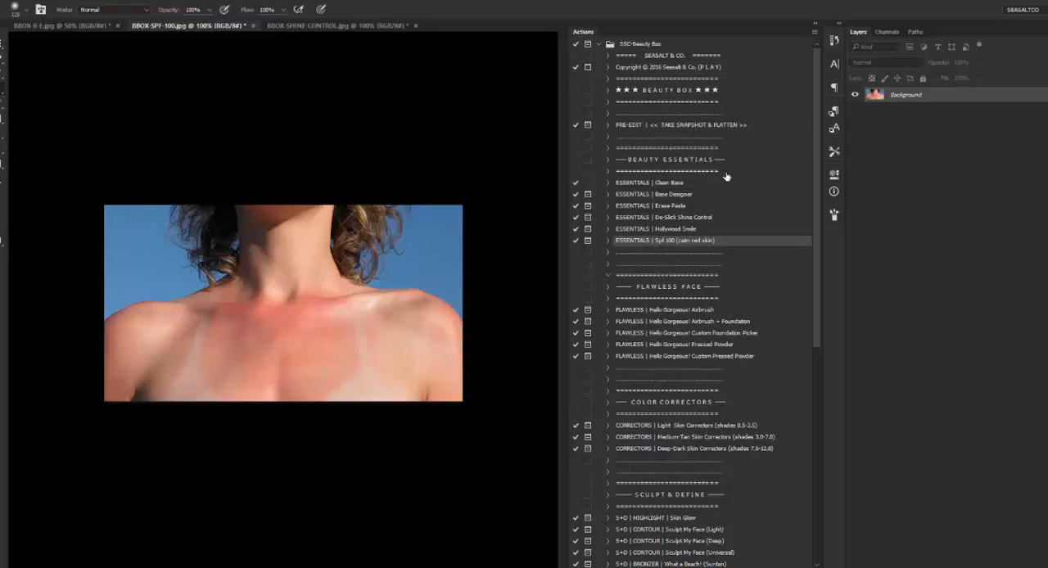